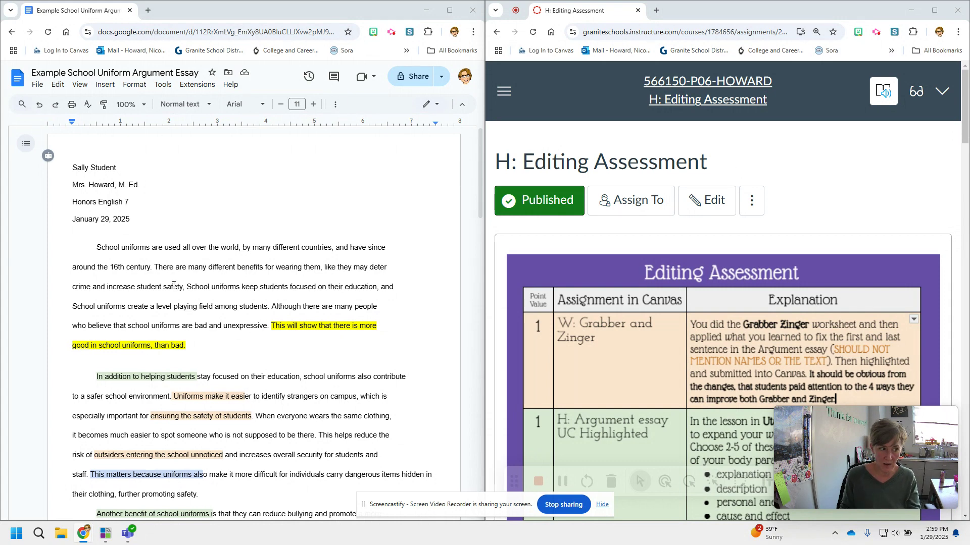
Review the color-highlighted sentences throughout the example school uniform essay, from the introduction to the conclusion.
{"action": "scroll", "coordinate": [262, 329], "scroll_direction": "down", "scroll_amount": 3}
{"action": "scroll", "coordinate": [261, 329], "scroll_direction": "down", "scroll_amount": 11}
{"action": "scroll", "coordinate": [257, 351], "scroll_direction": "up", "scroll_amount": 10}
{"action": "scroll", "coordinate": [256, 352], "scroll_direction": "up", "scroll_amount": 4}
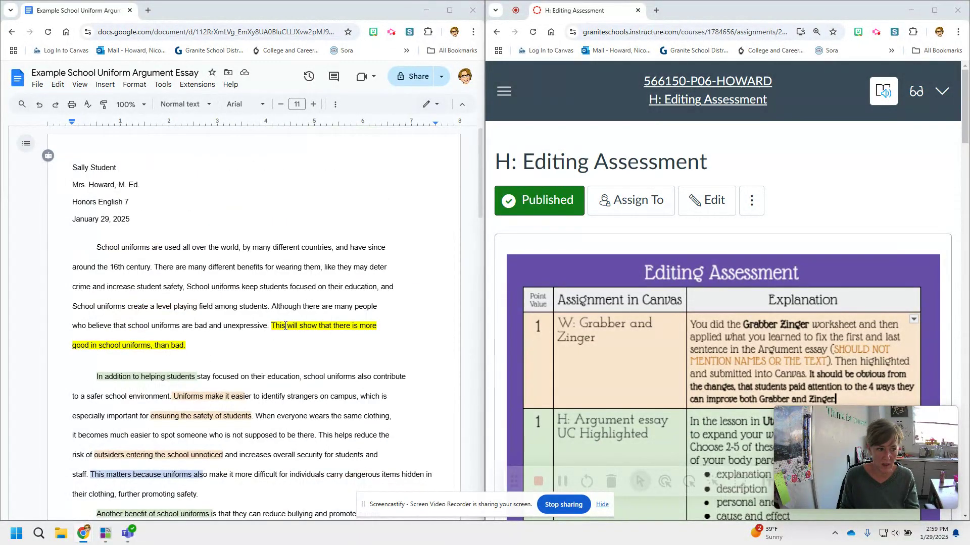
{"action": "scroll", "coordinate": [285, 326], "scroll_direction": "down", "scroll_amount": 5}
{"action": "scroll", "coordinate": [181, 235], "scroll_direction": "up", "scroll_amount": 2}
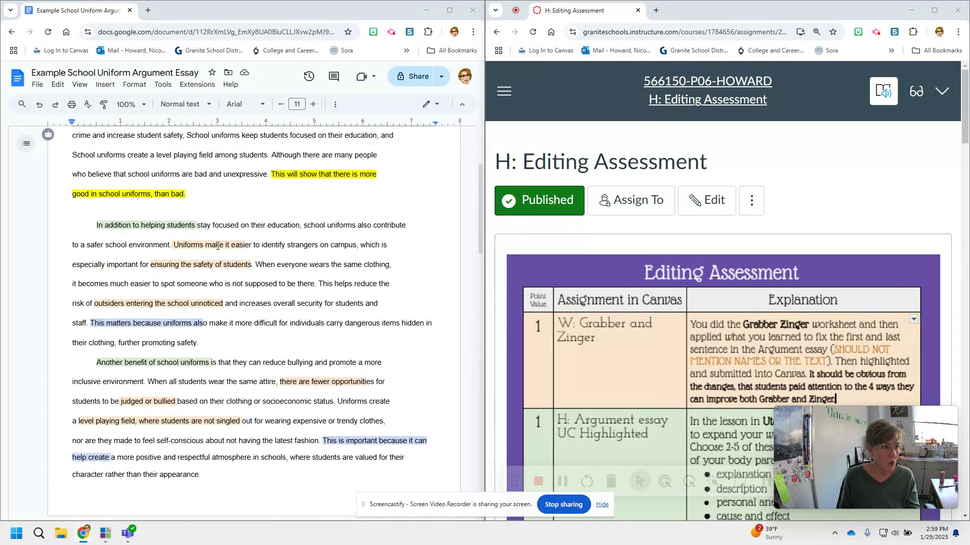
{"action": "scroll", "coordinate": [237, 321], "scroll_direction": "down", "scroll_amount": 2}
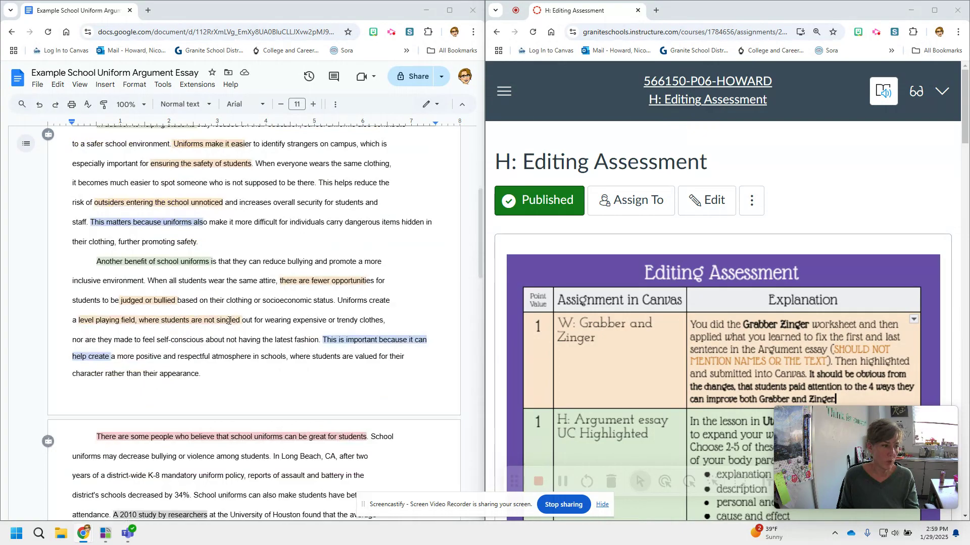
{"action": "scroll", "coordinate": [320, 296], "scroll_direction": "down", "scroll_amount": 3}
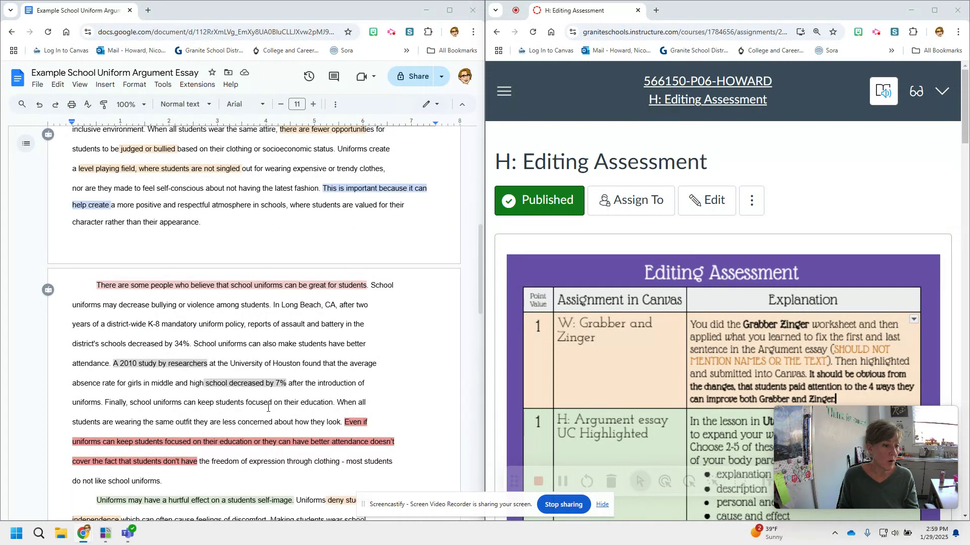
{"action": "scroll", "coordinate": [215, 436], "scroll_direction": "down", "scroll_amount": 2}
{"action": "scroll", "coordinate": [214, 424], "scroll_direction": "down", "scroll_amount": 3}
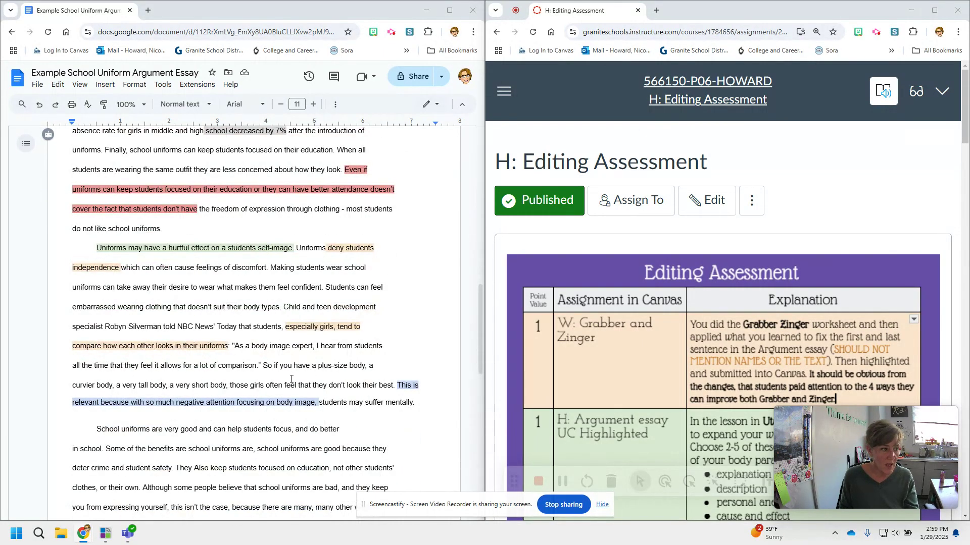
{"action": "scroll", "coordinate": [291, 378], "scroll_direction": "down", "scroll_amount": 3}
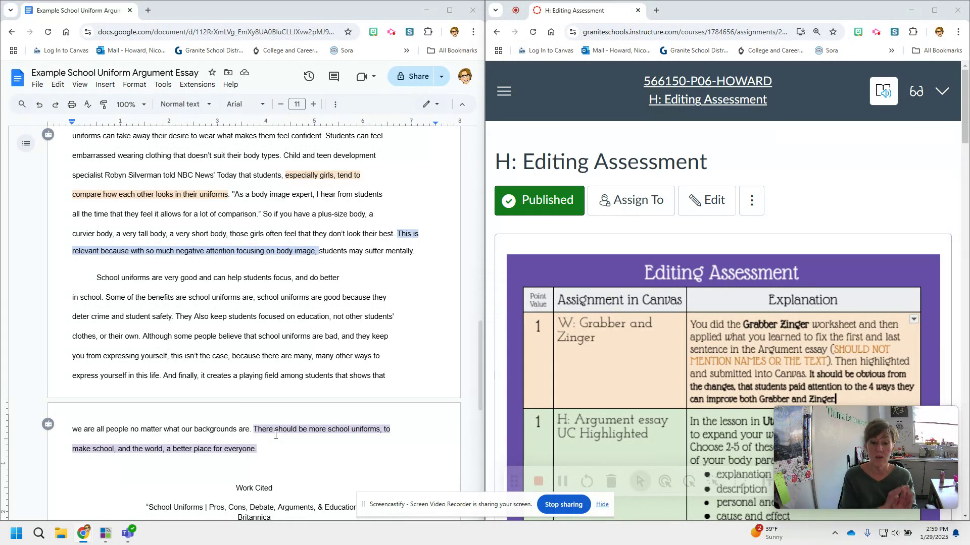
{"action": "scroll", "coordinate": [276, 435], "scroll_direction": "up", "scroll_amount": 20}
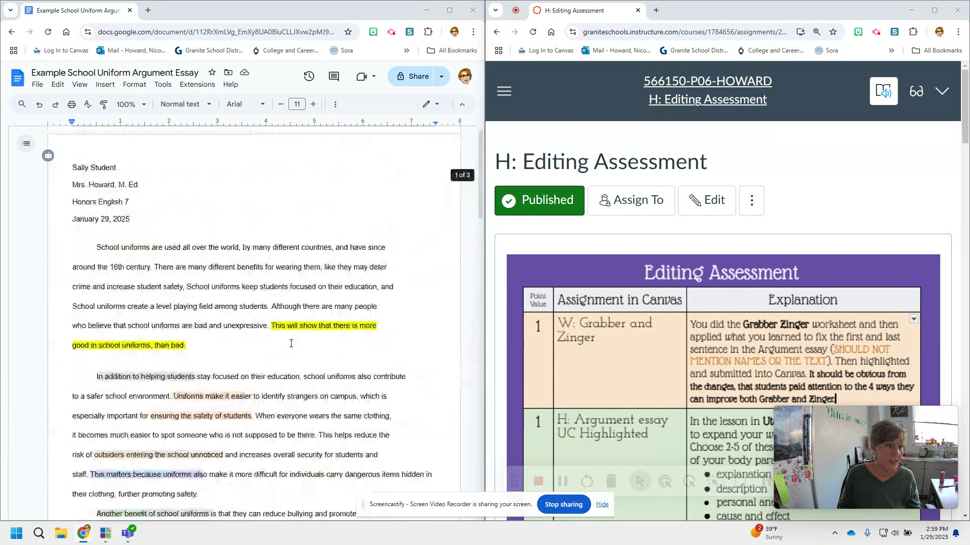
Make a copy of the example essay named "Copy of Example School Uniform Argument Essay" in My Drive.
{"action": "left_click", "coordinate": [38, 85]}
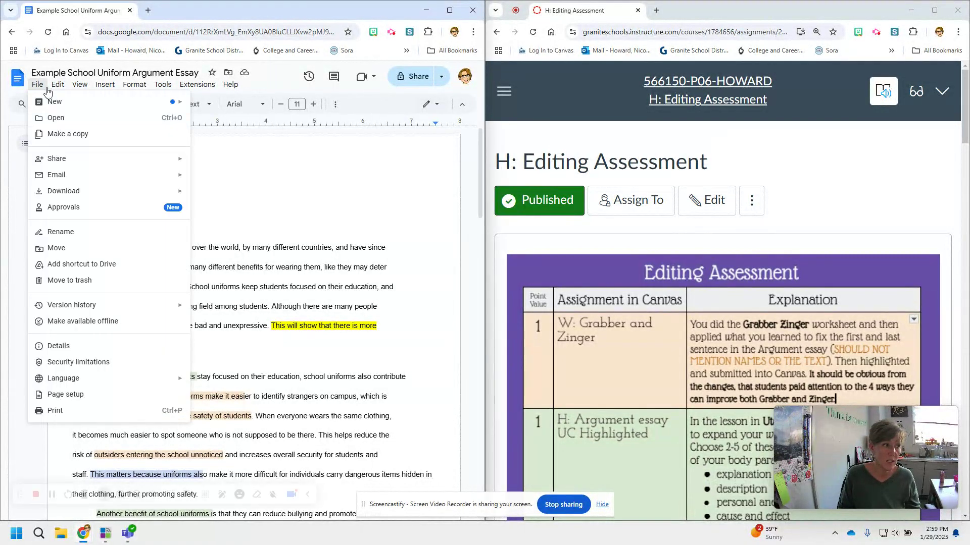
{"action": "left_click", "coordinate": [67, 132]}
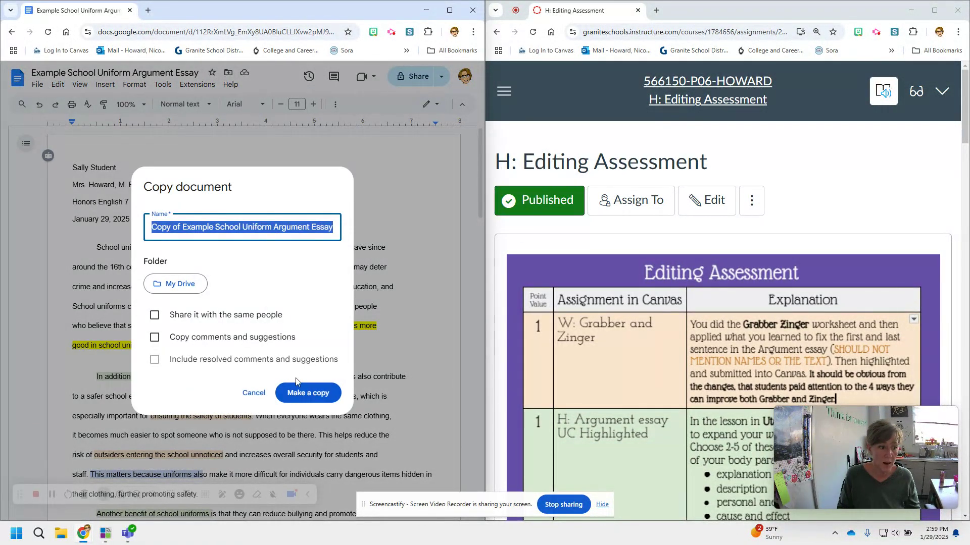
{"action": "left_click", "coordinate": [304, 393]}
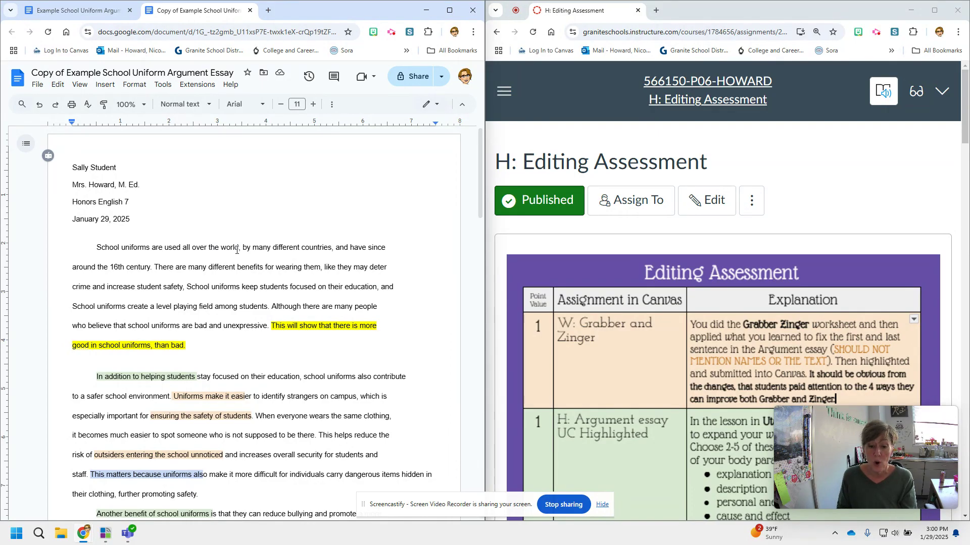
Check the assignment's highlighting key, and remove all highlighting from the copied essay's body, from the introduction through the closing sentence.
{"action": "scroll", "coordinate": [699, 273], "scroll_direction": "down", "scroll_amount": 10}
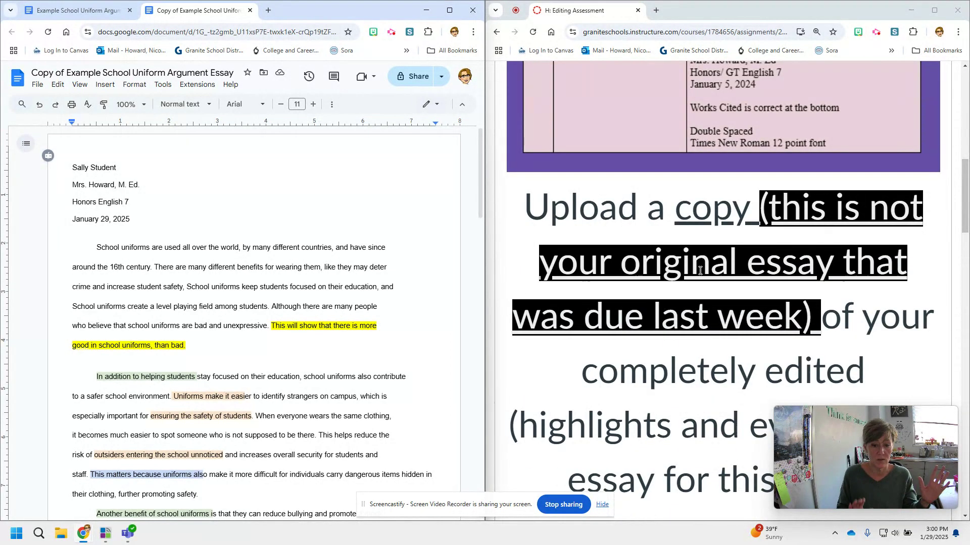
{"action": "scroll", "coordinate": [699, 271], "scroll_direction": "down", "scroll_amount": 5}
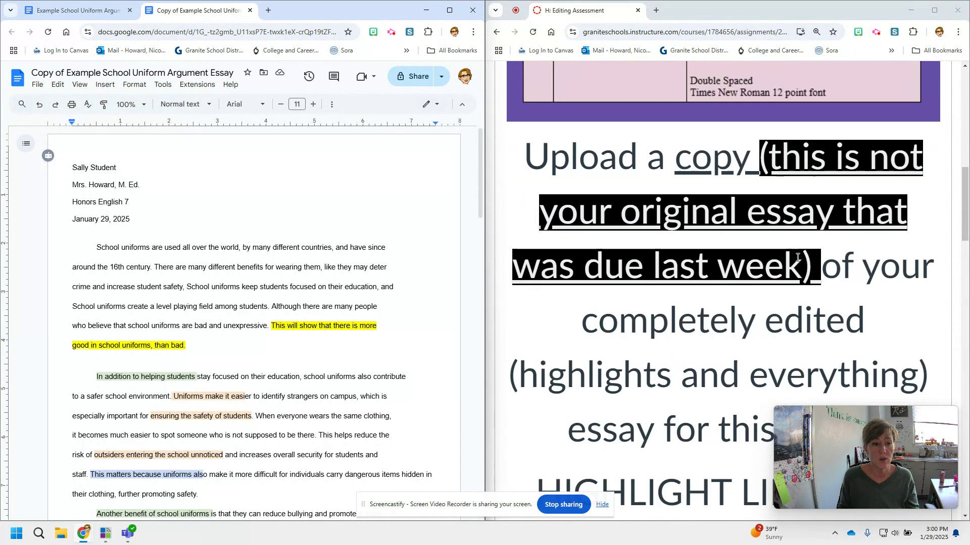
{"action": "scroll", "coordinate": [796, 276], "scroll_direction": "down", "scroll_amount": 2}
{"action": "scroll", "coordinate": [797, 276], "scroll_direction": "up", "scroll_amount": 1}
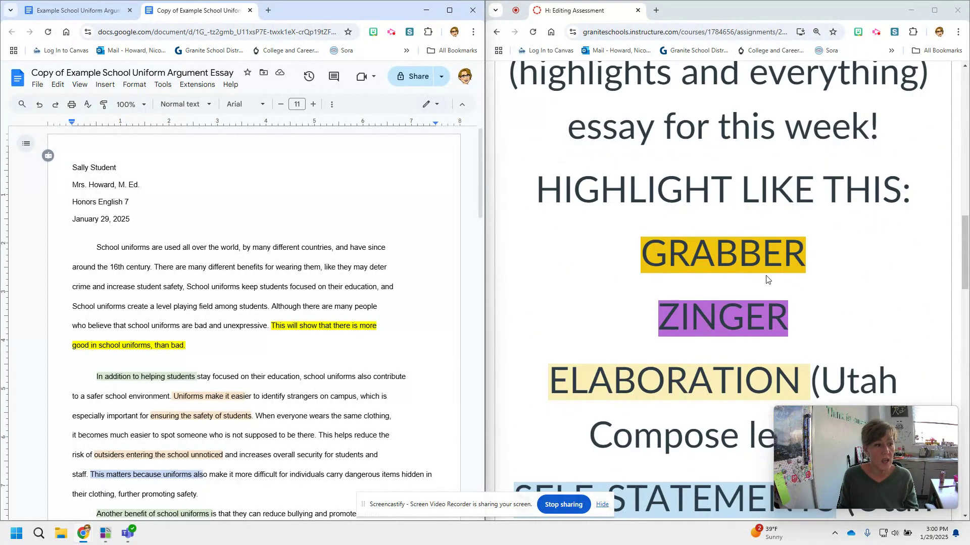
{"action": "left_click_drag", "start_coordinate": [93, 248], "coordinate": [271, 345]}
{"action": "scroll", "coordinate": [237, 332], "scroll_direction": "down", "scroll_amount": 10}
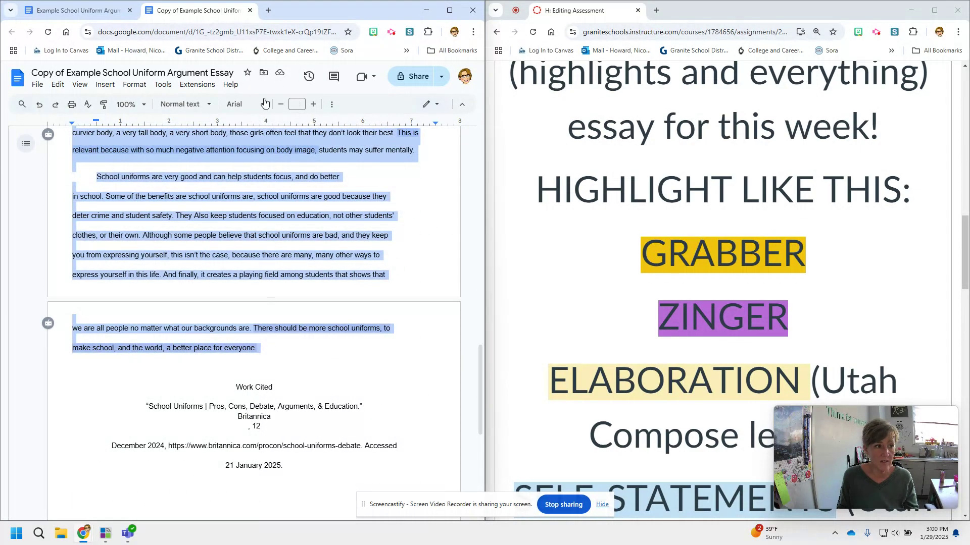
{"action": "left_click", "coordinate": [331, 106]}
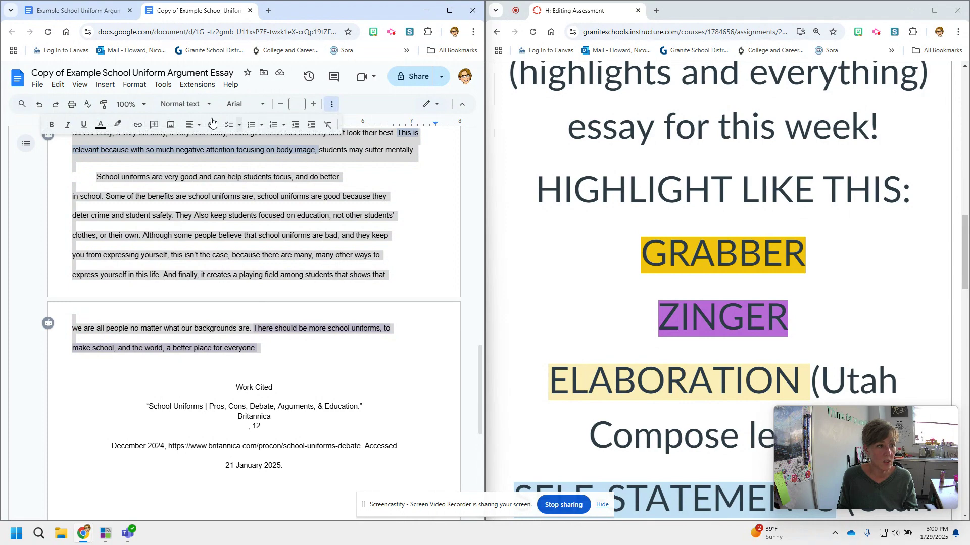
{"action": "left_click", "coordinate": [120, 126]}
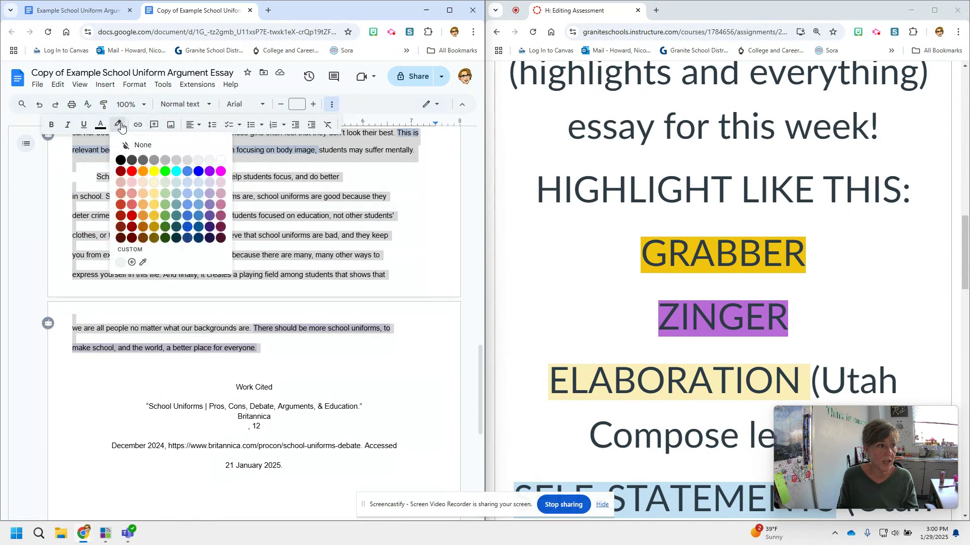
{"action": "left_click", "coordinate": [154, 144]}
{"action": "left_click", "coordinate": [256, 266]}
{"action": "scroll", "coordinate": [253, 268], "scroll_direction": "up", "scroll_amount": 20}
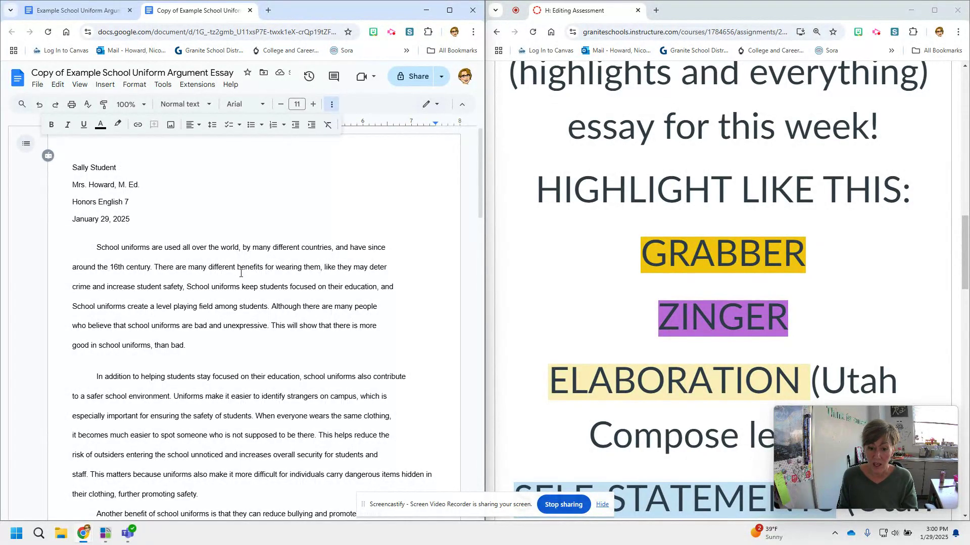
Highlight the essay's opening sentence, from "School uniforms are used" to "around the 16th century", in orange as the grabber.
{"action": "left_click_drag", "start_coordinate": [96, 247], "coordinate": [151, 269]}
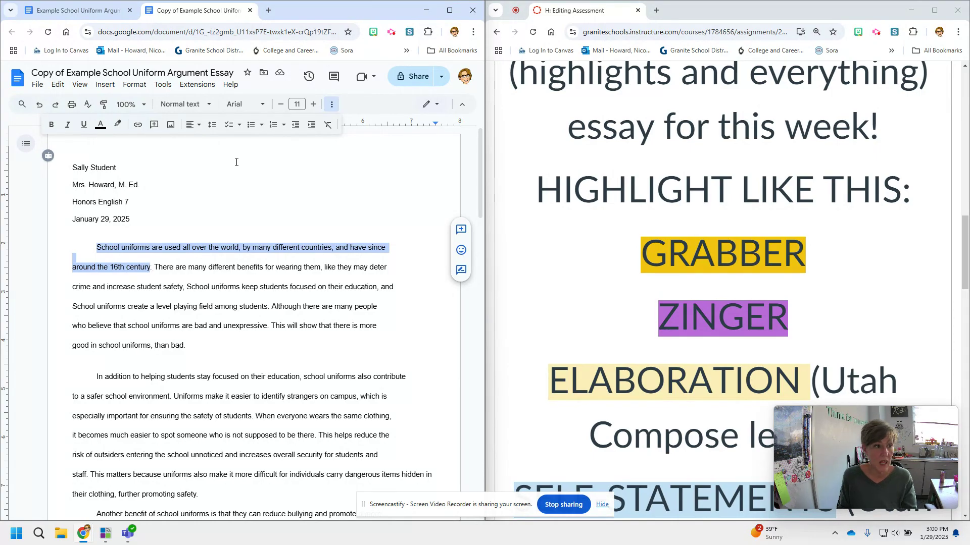
{"action": "left_click", "coordinate": [118, 125]}
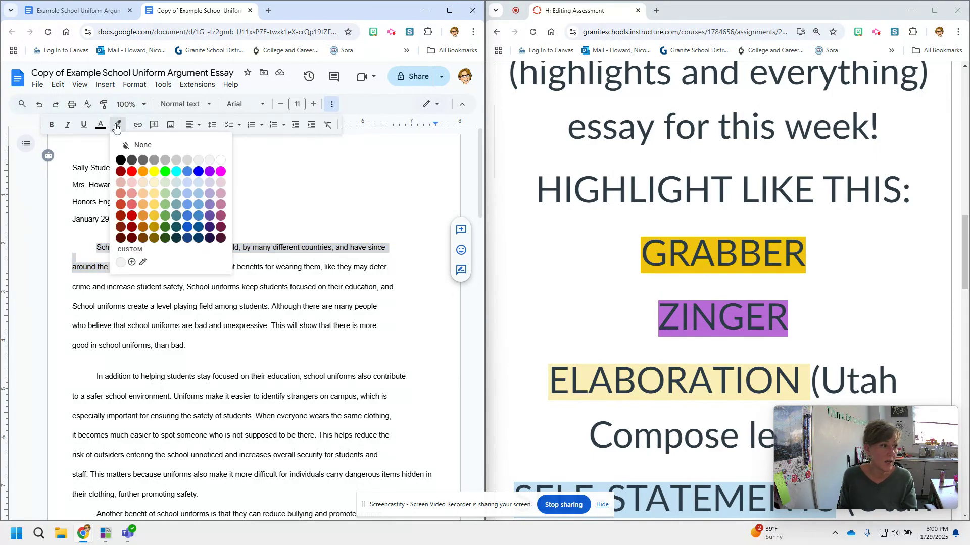
{"action": "left_click", "coordinate": [143, 172]}
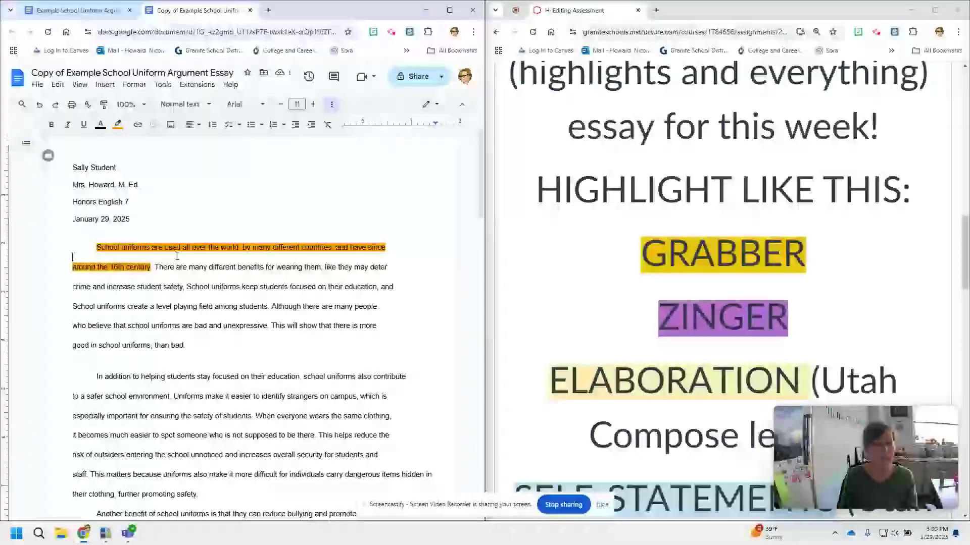
Highlight the conclusion's last sentence, "There should be more school uniforms...", in purple as the zinger and make its text white.
{"action": "scroll", "coordinate": [176, 256], "scroll_direction": "down", "scroll_amount": 5}
{"action": "scroll", "coordinate": [169, 256], "scroll_direction": "down", "scroll_amount": 14}
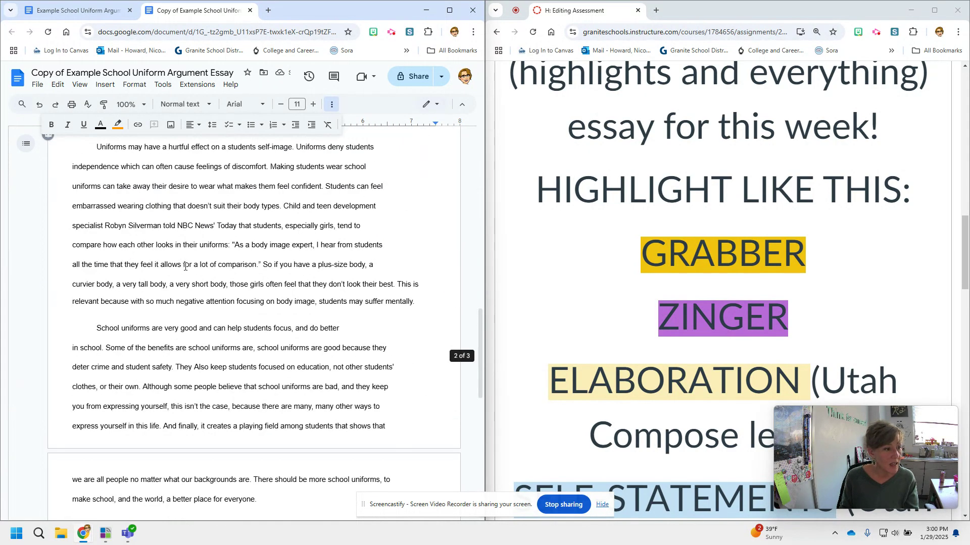
{"action": "left_click_drag", "start_coordinate": [254, 278], "coordinate": [270, 308]}
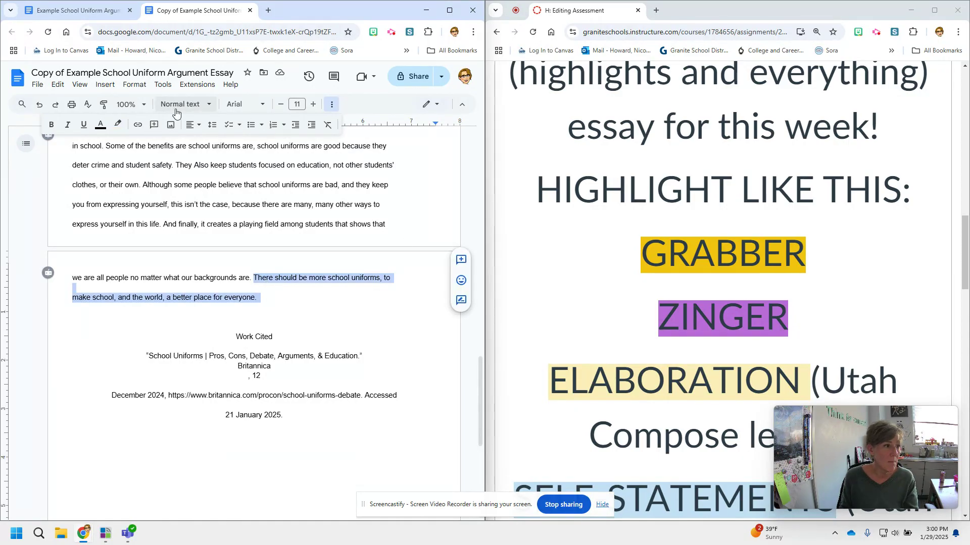
{"action": "left_click", "coordinate": [118, 124]}
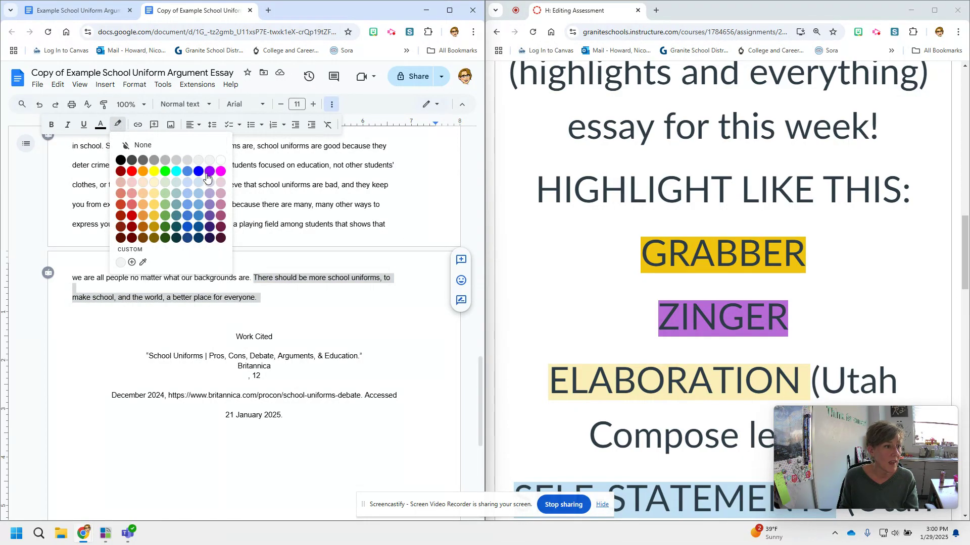
{"action": "left_click", "coordinate": [210, 171]}
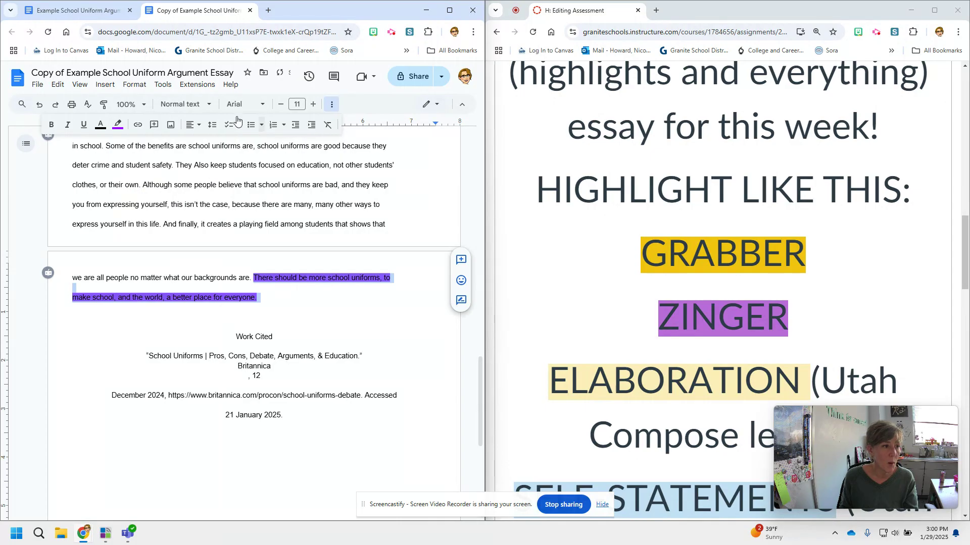
{"action": "left_click", "coordinate": [106, 125]}
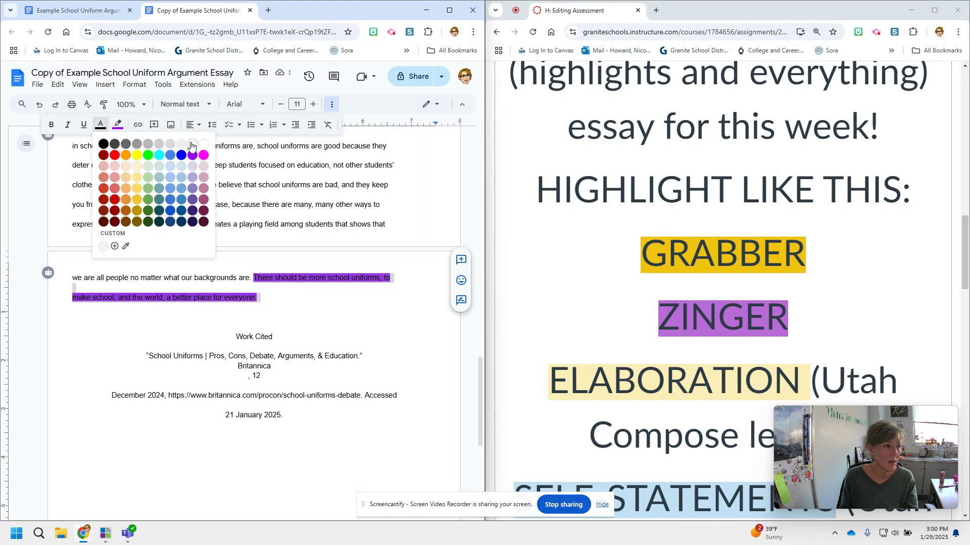
{"action": "left_click", "coordinate": [204, 143]}
{"action": "left_click", "coordinate": [298, 263]}
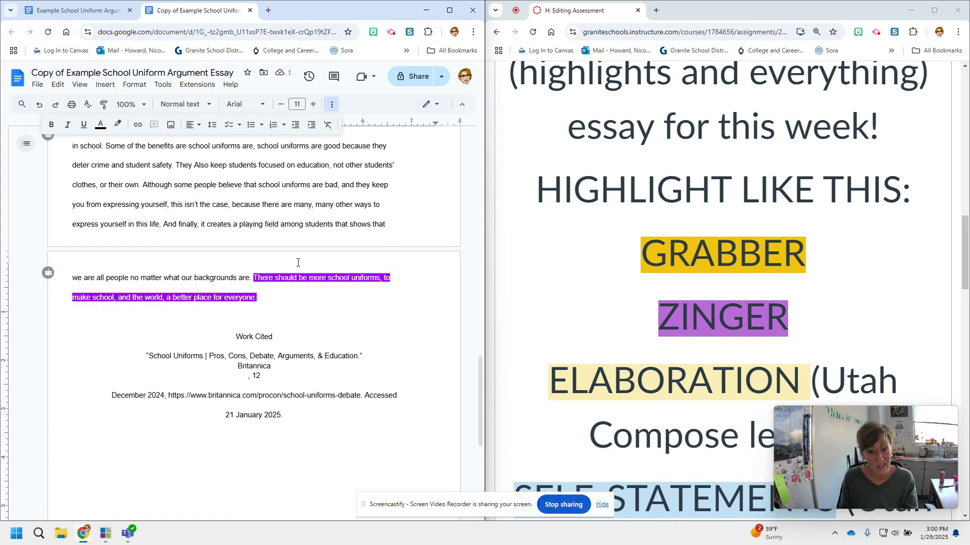
Highlight the passage from "students to be judged or bullied" to "This is important because" in light yellow as elaboration.
{"action": "scroll", "coordinate": [297, 263], "scroll_direction": "up", "scroll_amount": 10}
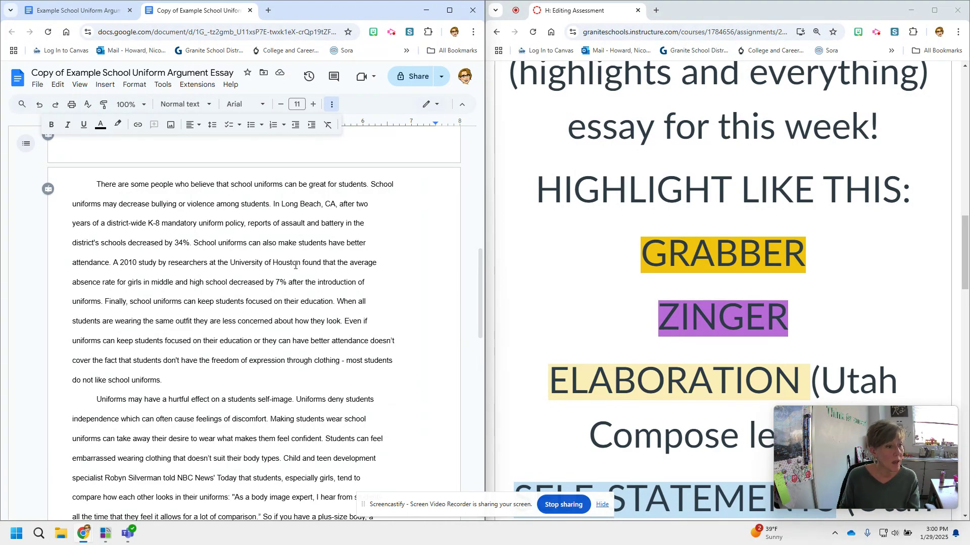
{"action": "scroll", "coordinate": [293, 265], "scroll_direction": "down", "scroll_amount": 1}
{"action": "scroll", "coordinate": [291, 278], "scroll_direction": "up", "scroll_amount": 3}
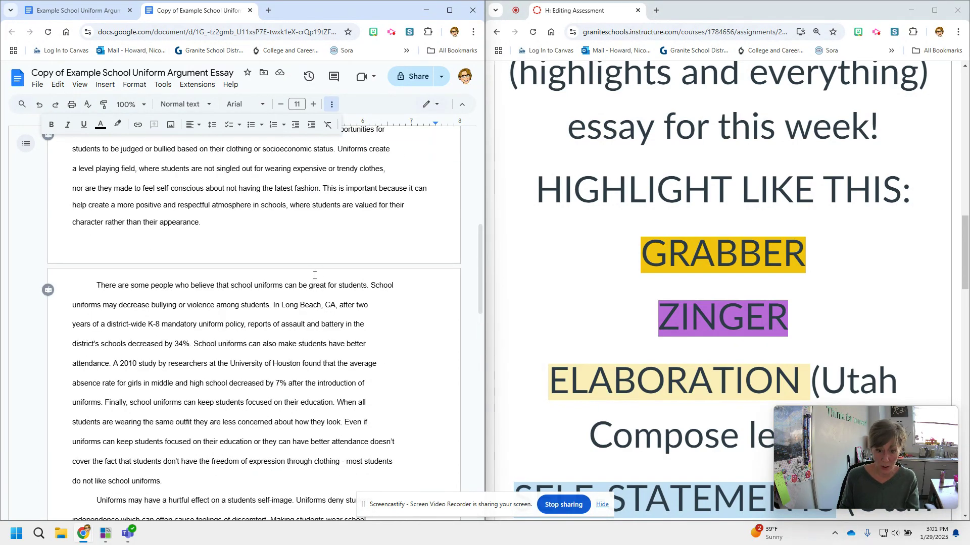
{"action": "scroll", "coordinate": [278, 275], "scroll_direction": "down", "scroll_amount": 2}
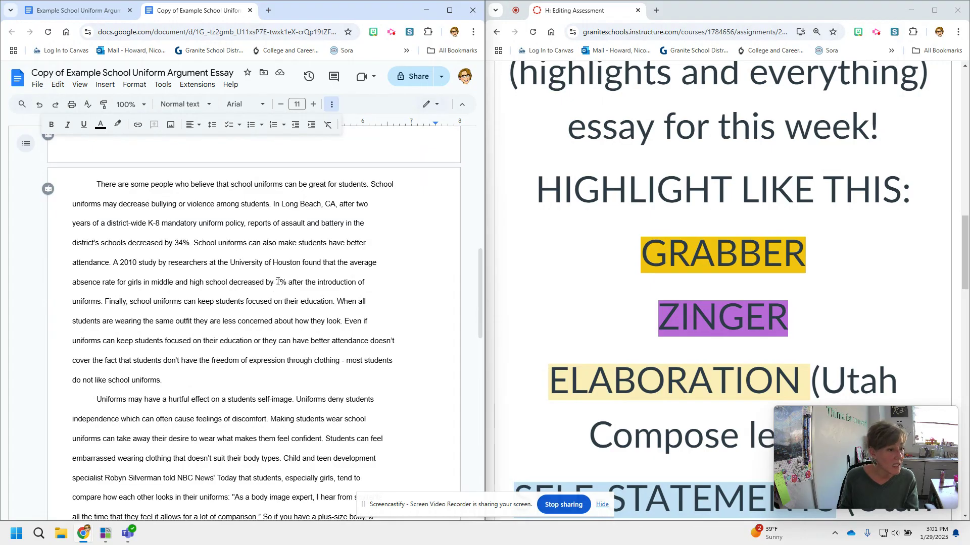
{"action": "scroll", "coordinate": [180, 305], "scroll_direction": "up", "scroll_amount": 5}
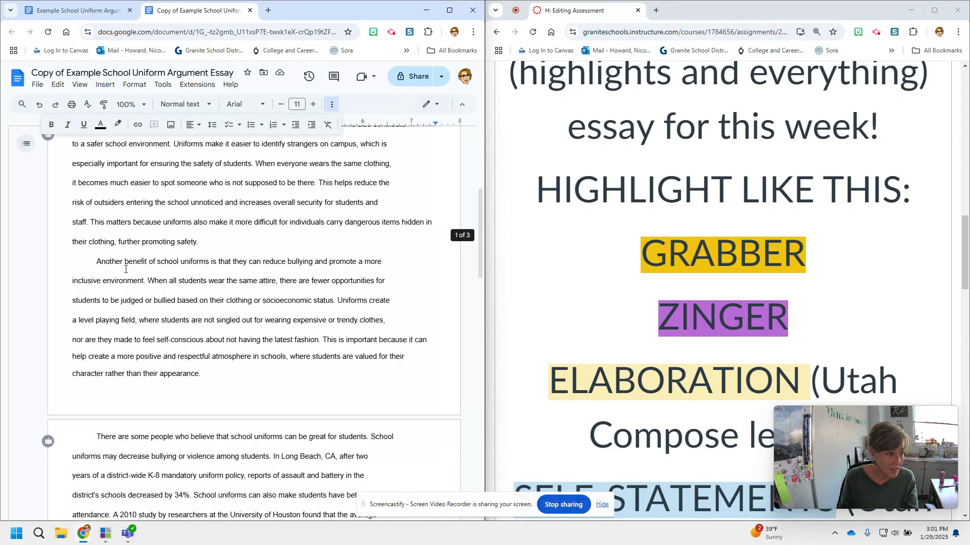
{"action": "left_click_drag", "start_coordinate": [72, 300], "coordinate": [398, 338]}
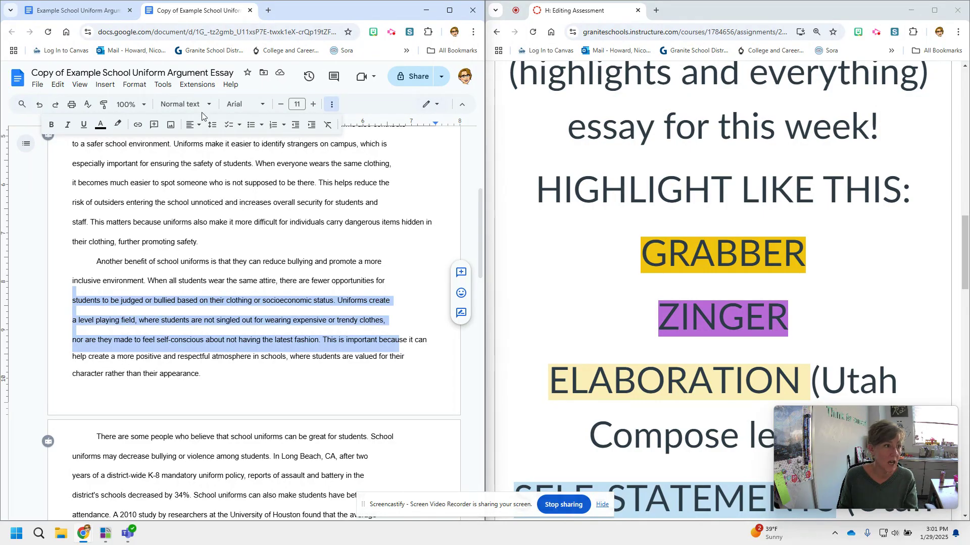
{"action": "left_click", "coordinate": [118, 124]}
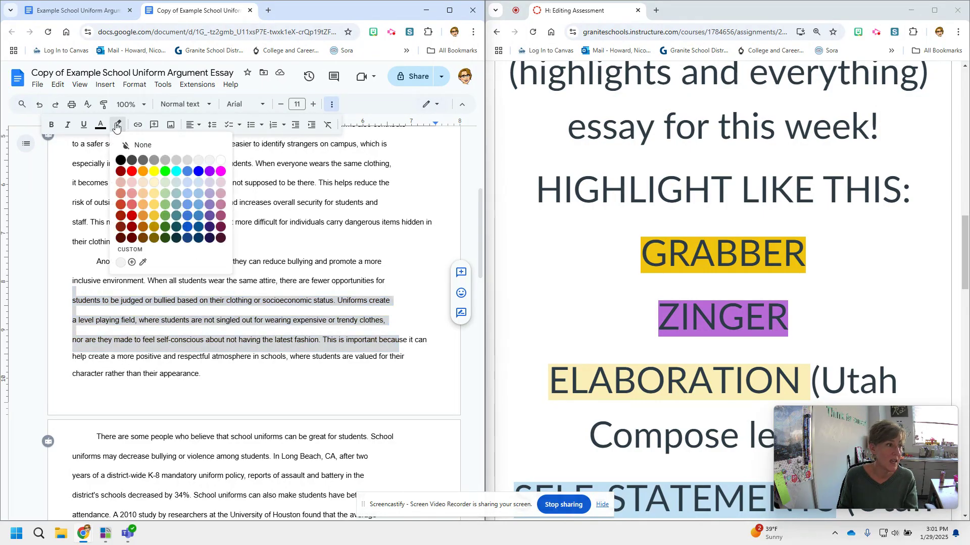
{"action": "left_click", "coordinate": [157, 175]}
Highlight the introduction's passage from "keep students focused on their education" to "Although there are many people" in light yellow.
{"action": "scroll", "coordinate": [244, 264], "scroll_direction": "up", "scroll_amount": 5}
{"action": "left_click_drag", "start_coordinate": [397, 288], "coordinate": [341, 314]}
{"action": "left_click", "coordinate": [117, 124]}
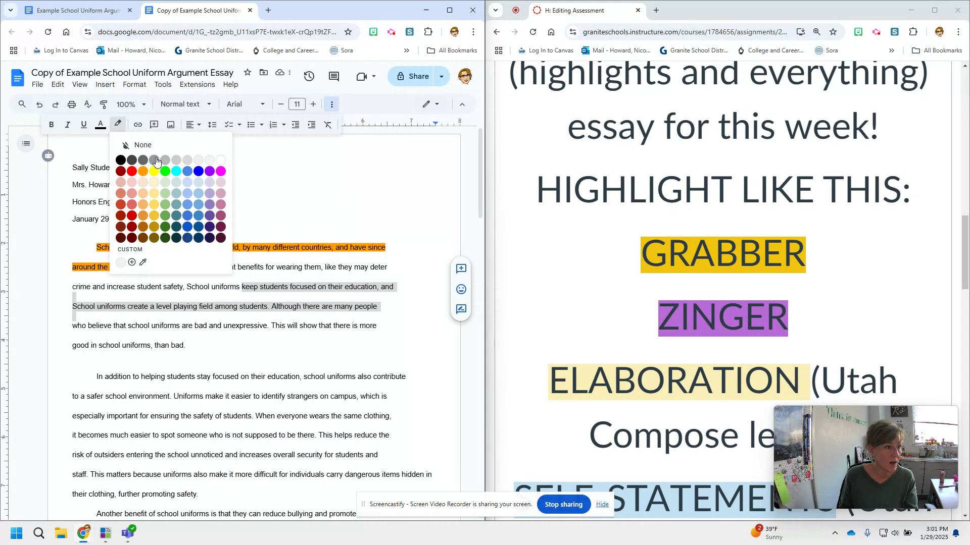
{"action": "left_click", "coordinate": [156, 186]}
Examine the assignment's elaboration, self-statement and in-text citation requirements alongside the essay paragraph on students' self-image and its quotation.
{"action": "scroll", "coordinate": [242, 269], "scroll_direction": "down", "scroll_amount": 15}
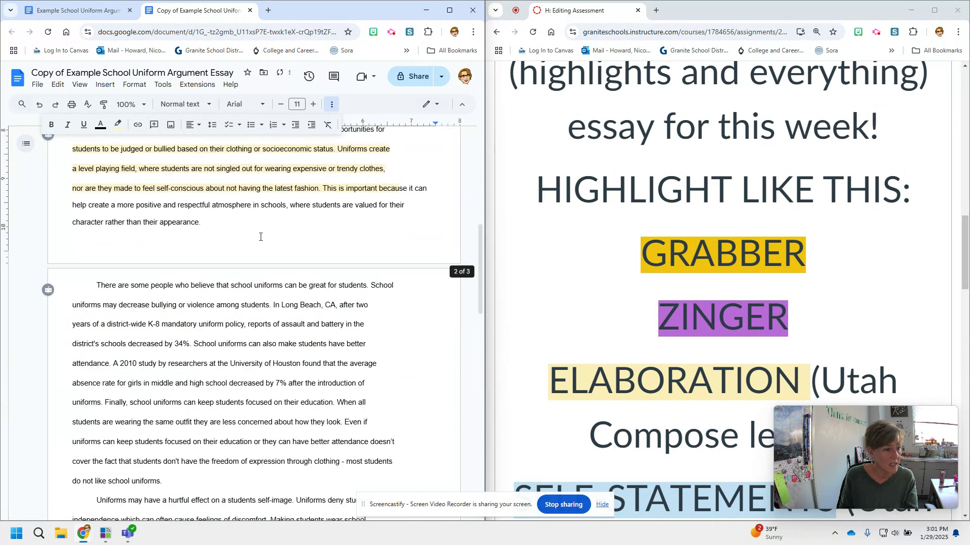
{"action": "left_click_drag", "start_coordinate": [73, 376], "coordinate": [330, 402]}
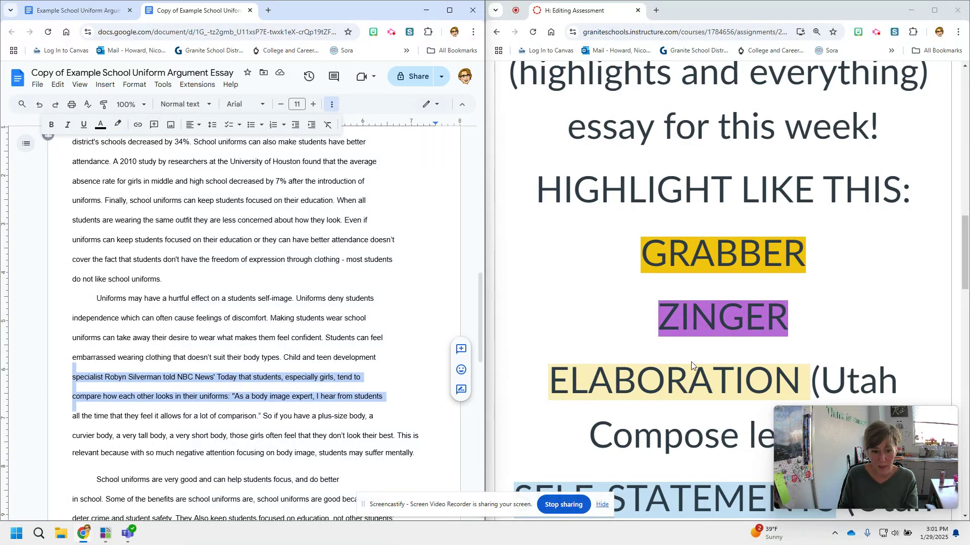
{"action": "scroll", "coordinate": [707, 385], "scroll_direction": "down", "scroll_amount": 3}
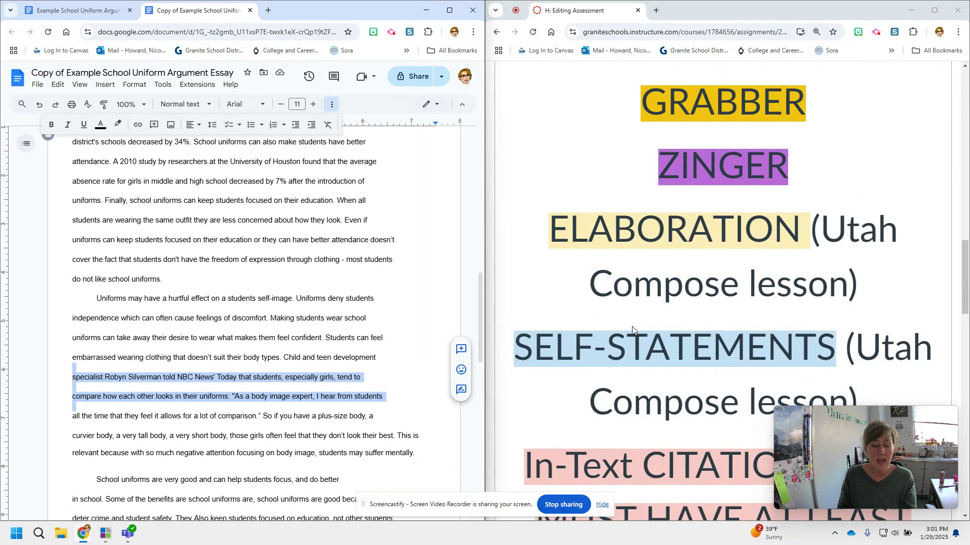
{"action": "scroll", "coordinate": [634, 333], "scroll_direction": "down", "scroll_amount": 1}
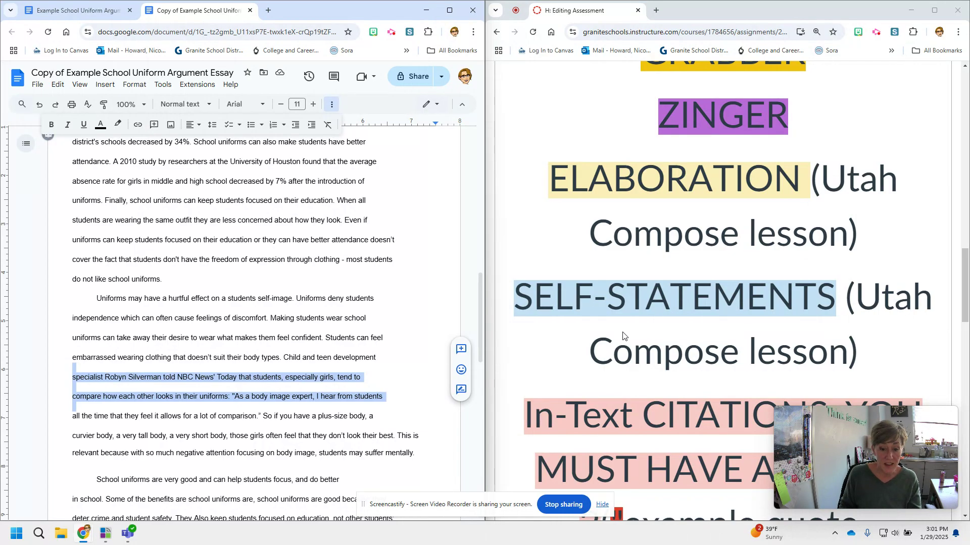
{"action": "scroll", "coordinate": [624, 336], "scroll_direction": "down", "scroll_amount": 3}
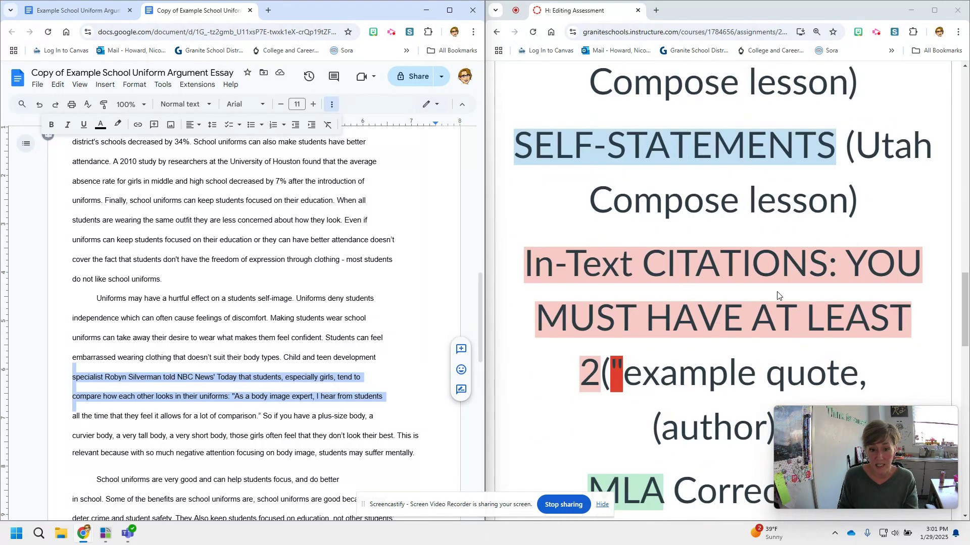
{"action": "scroll", "coordinate": [576, 333], "scroll_direction": "up", "scroll_amount": 2}
{"action": "left_click", "coordinate": [344, 302]}
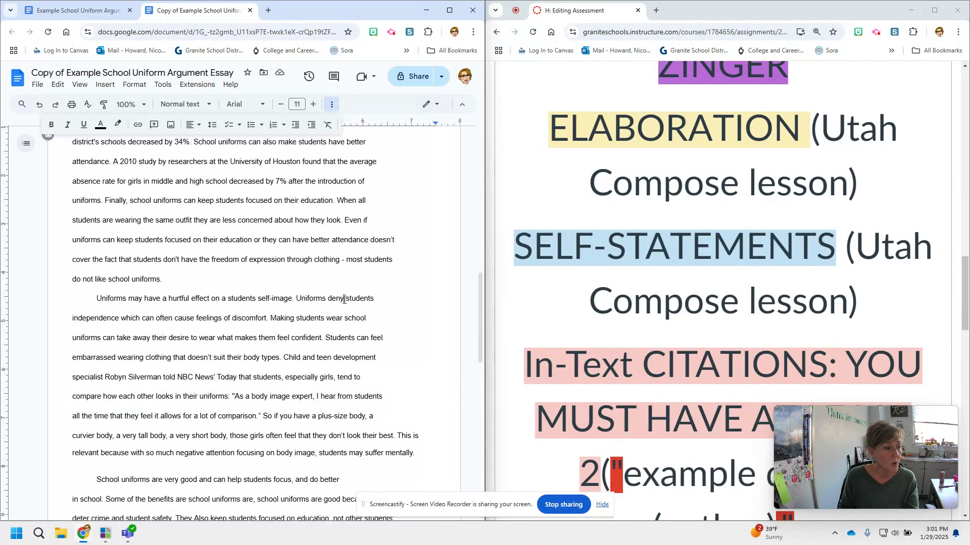
{"action": "scroll", "coordinate": [338, 343], "scroll_direction": "down", "scroll_amount": 2}
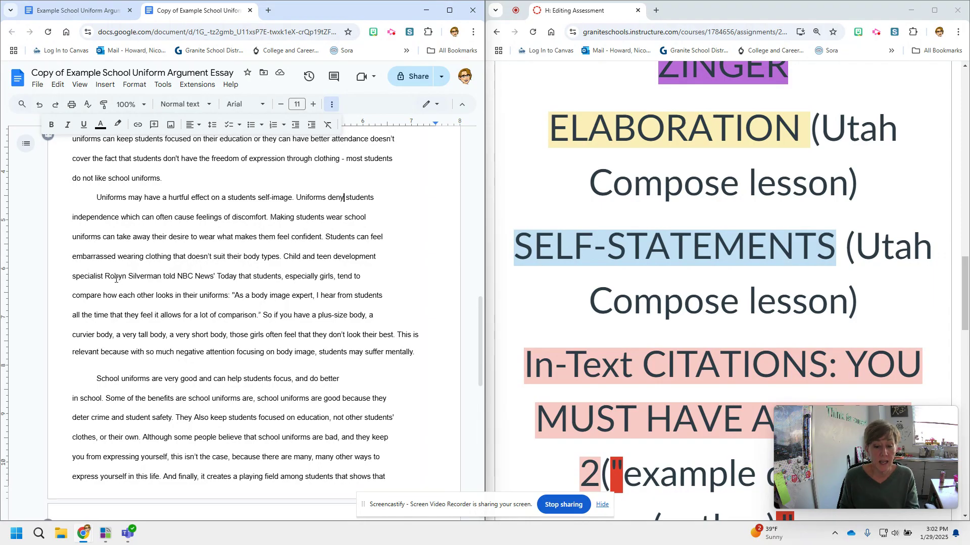
{"action": "scroll", "coordinate": [754, 384], "scroll_direction": "down", "scroll_amount": 3}
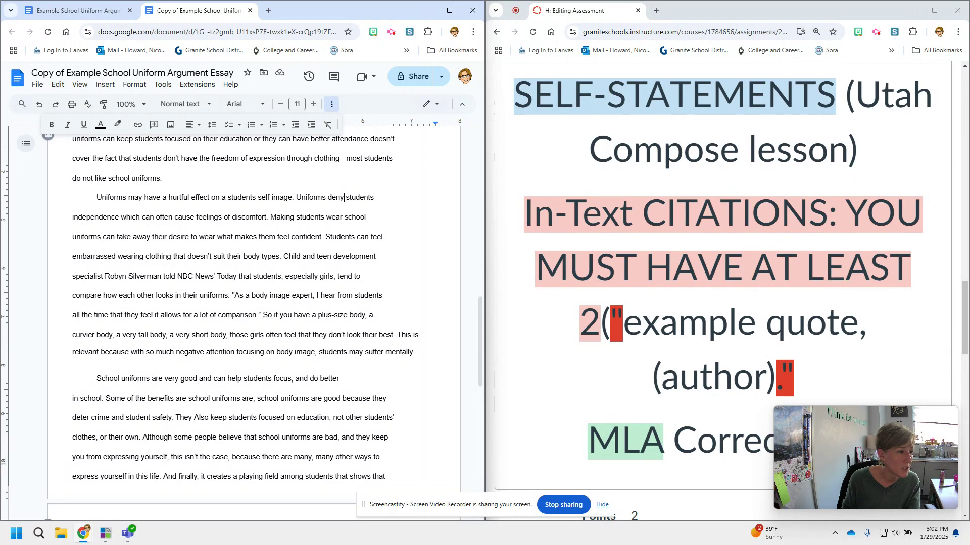
Highlight the quoted development specialist's full name in magenta in the self-image paragraph.
{"action": "left_click_drag", "start_coordinate": [106, 277], "coordinate": [160, 274]}
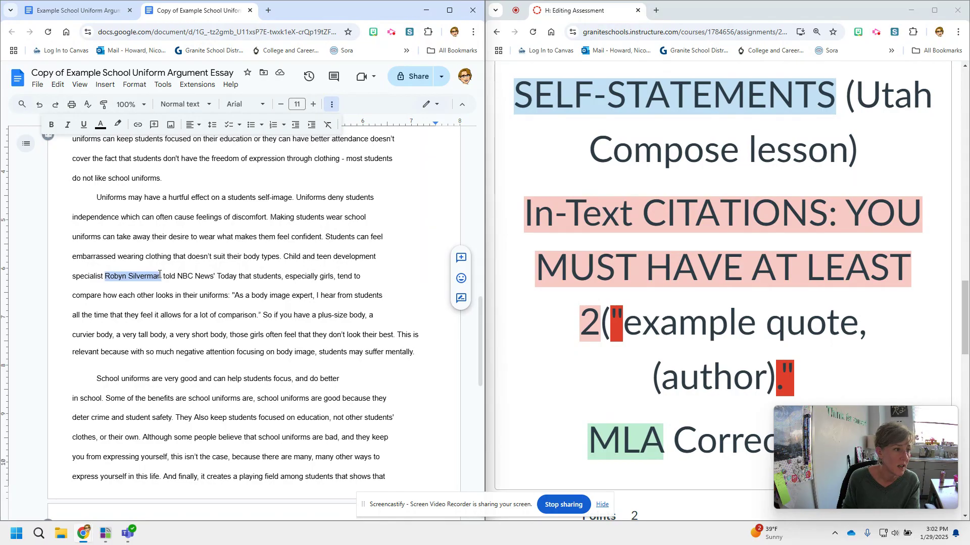
{"action": "left_click", "coordinate": [118, 124]}
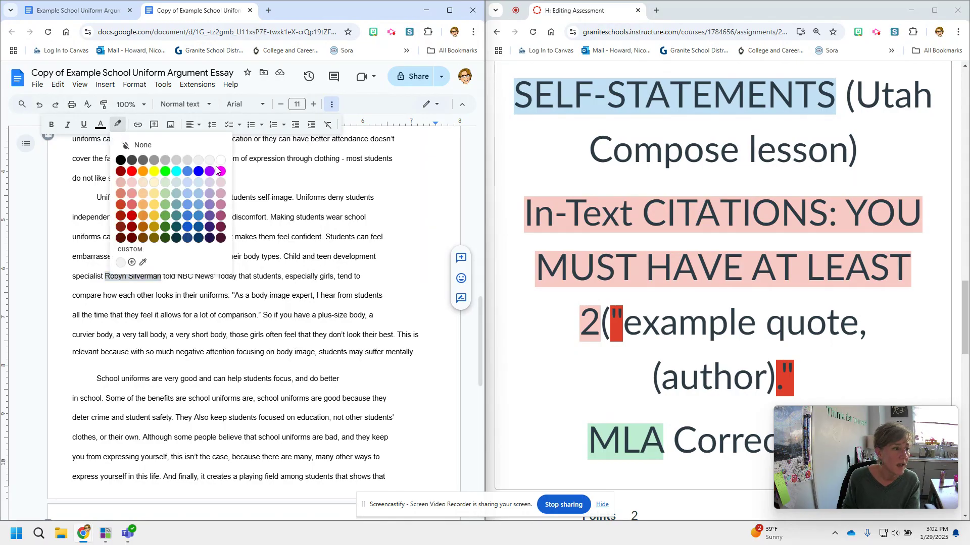
{"action": "left_click", "coordinate": [221, 171]}
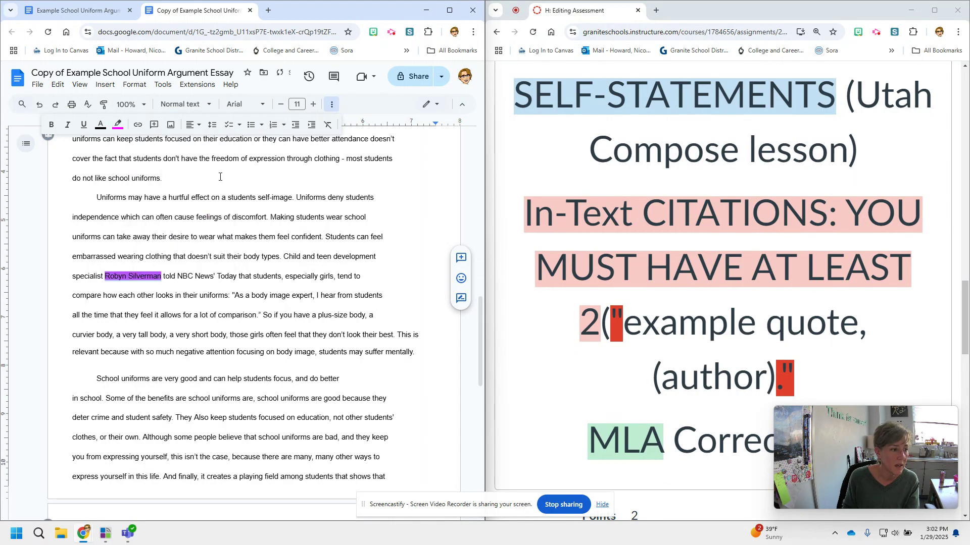
Highlight the opening and closing quotation marks around "As a body image expert... a lot of comparison" in magenta.
{"action": "left_click_drag", "start_coordinate": [232, 295], "coordinate": [236, 296]}
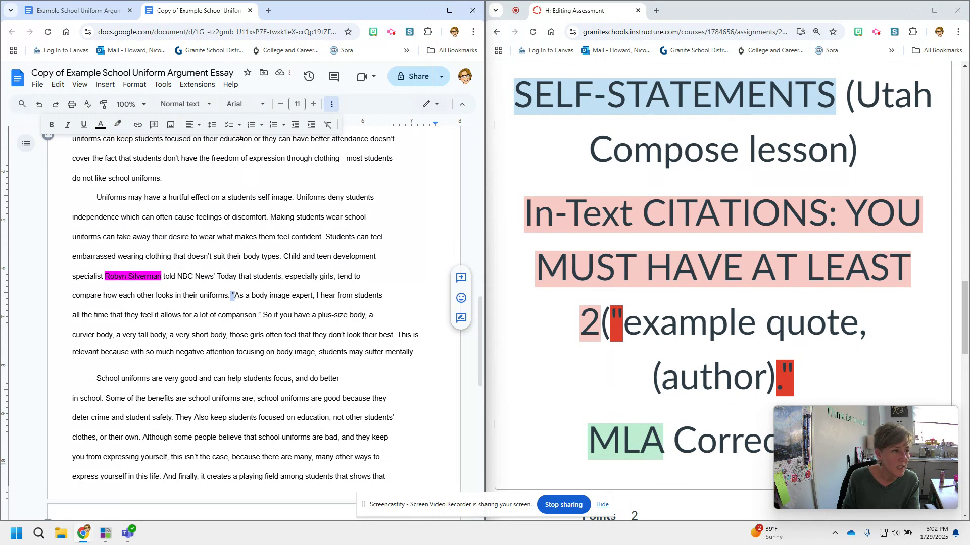
{"action": "left_click", "coordinate": [118, 124]}
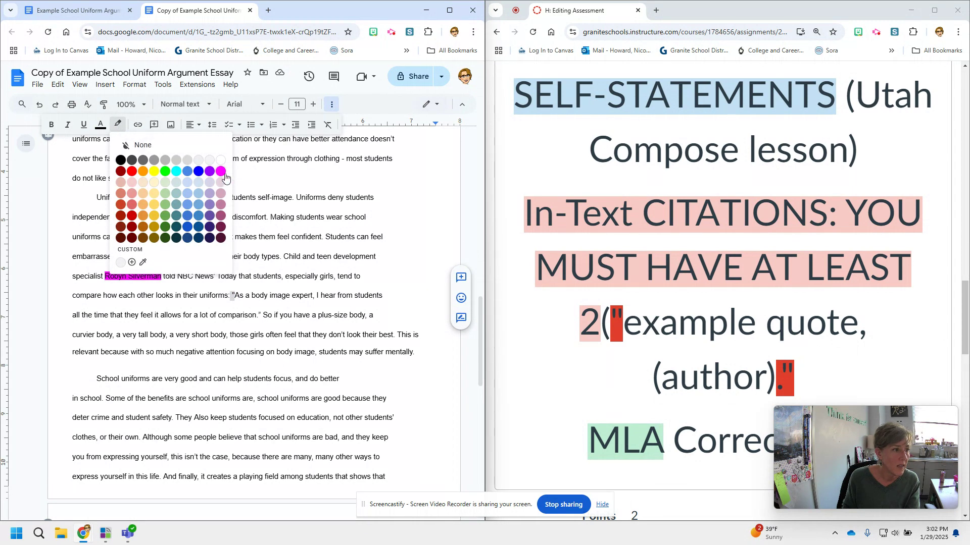
{"action": "left_click", "coordinate": [220, 171]}
{"action": "left_click_drag", "start_coordinate": [261, 315], "coordinate": [257, 314]}
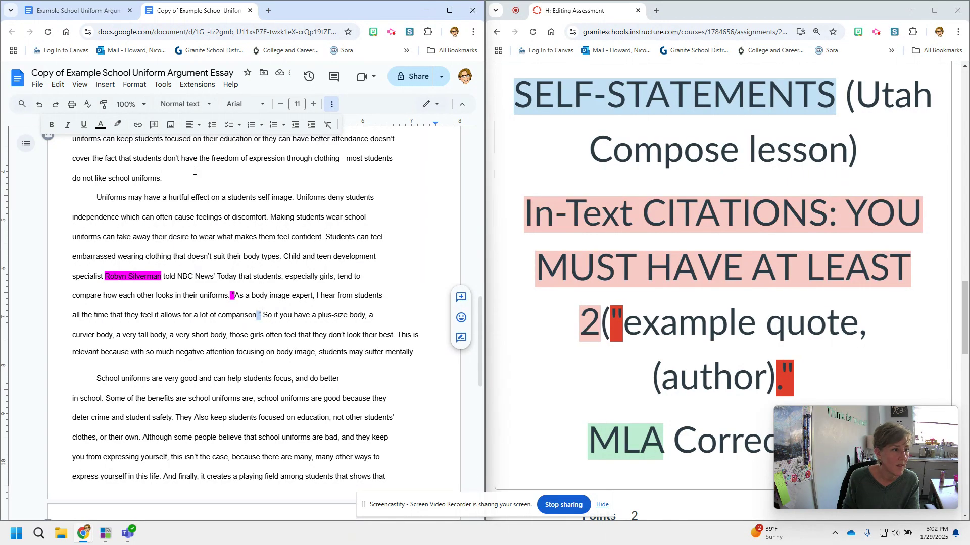
{"action": "left_click", "coordinate": [118, 124]}
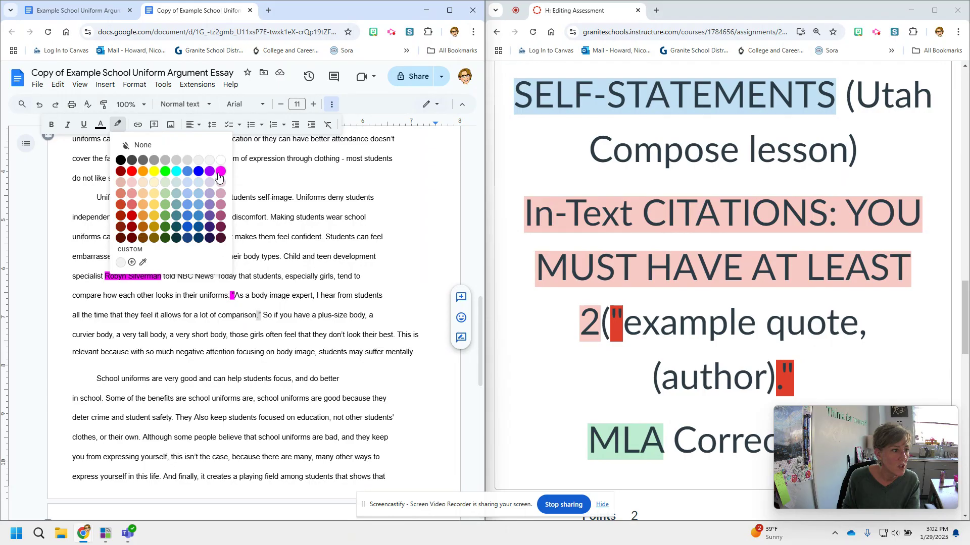
{"action": "left_click", "coordinate": [219, 173]}
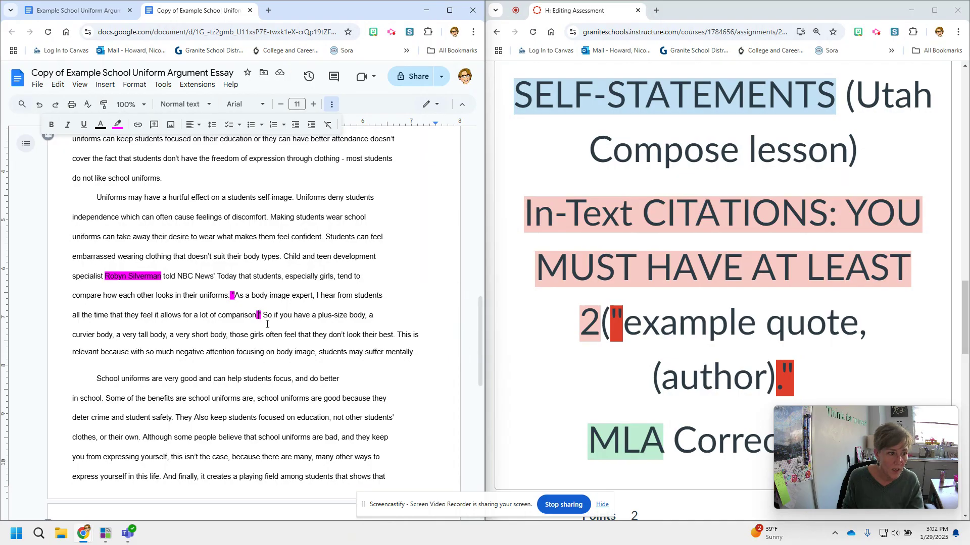
Add the author's surname in parentheses followed by a period before the body image quote's closing quotation mark.
{"action": "type", "text": "\" (Silverman) "}
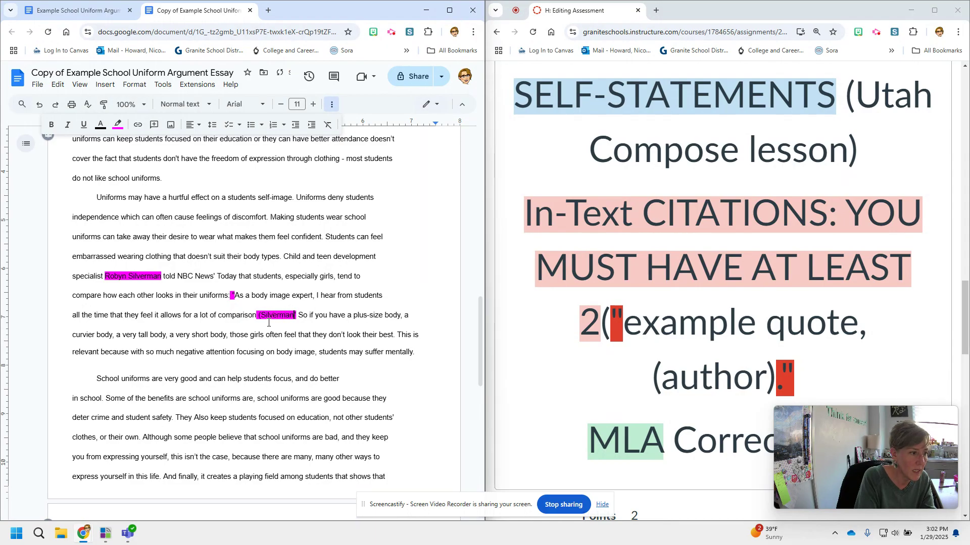
{"action": "type", "text": ")"}
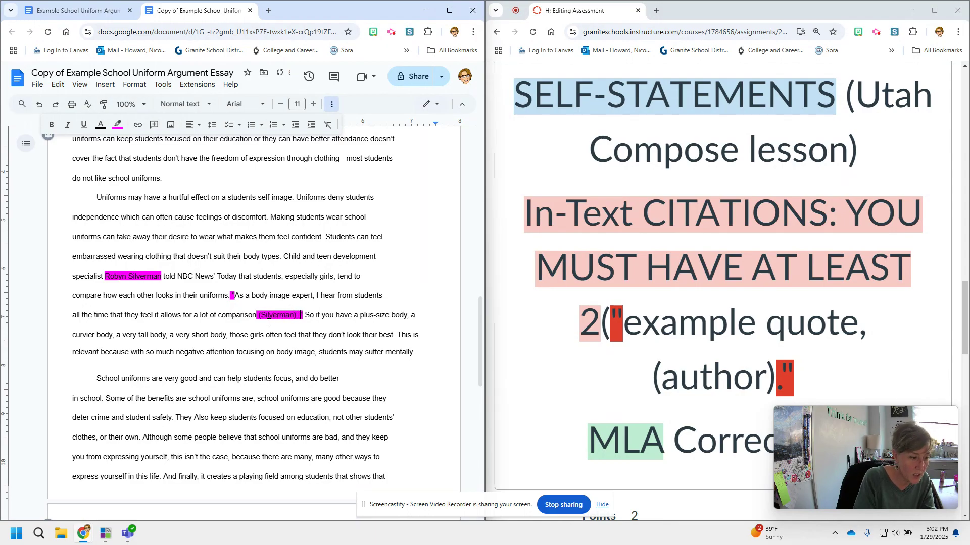
{"action": "key", "text": "BackSpace"}
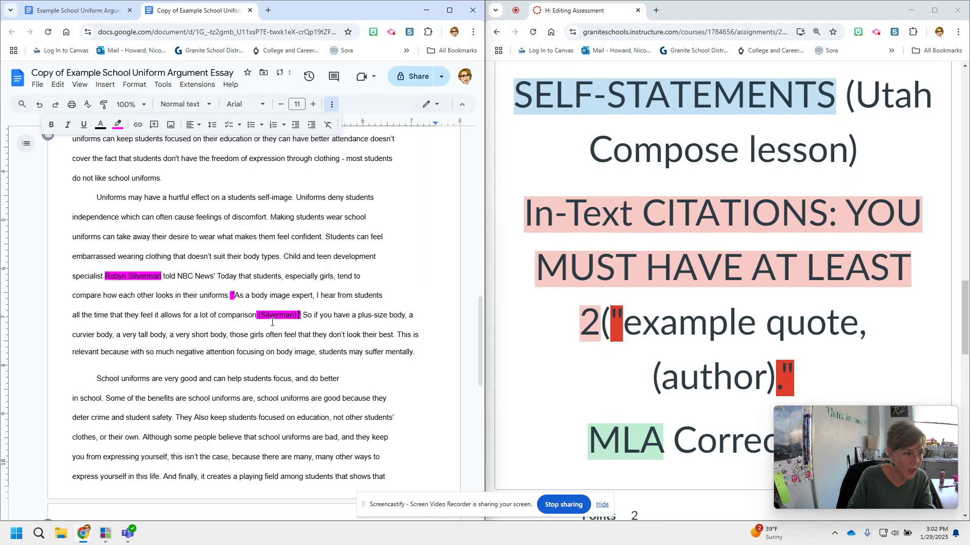
{"action": "type", "text": "."}
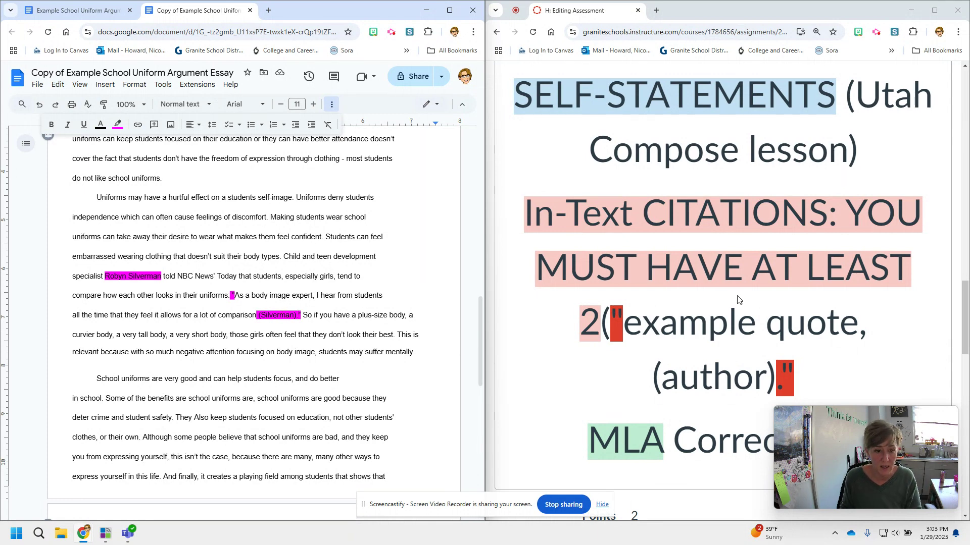
Correct the essay's MLA heading by changing the course line to "GT English 7" and the date to January 30, 2025.
{"action": "scroll", "coordinate": [740, 300], "scroll_direction": "down", "scroll_amount": 2}
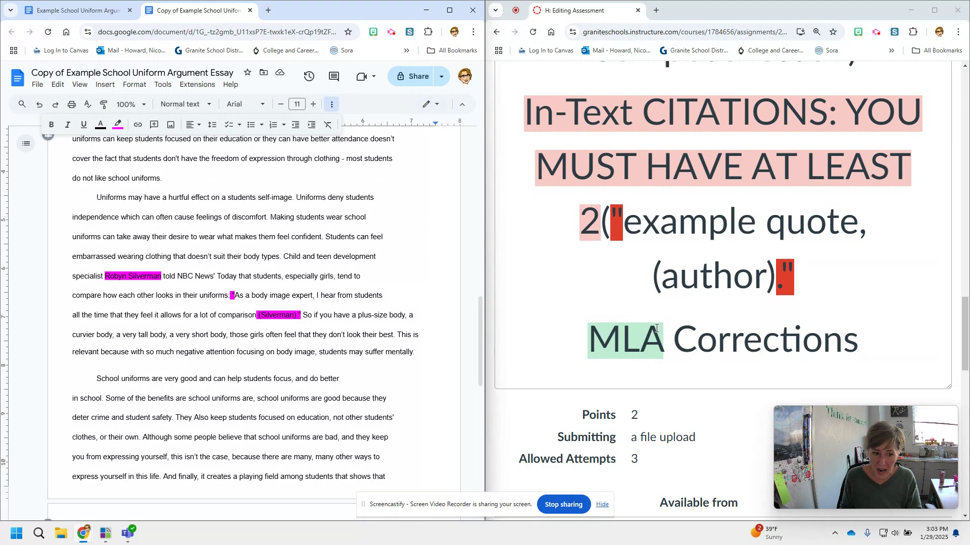
{"action": "scroll", "coordinate": [306, 342], "scroll_direction": "up", "scroll_amount": 6}
{"action": "scroll", "coordinate": [303, 338], "scroll_direction": "up", "scroll_amount": 8}
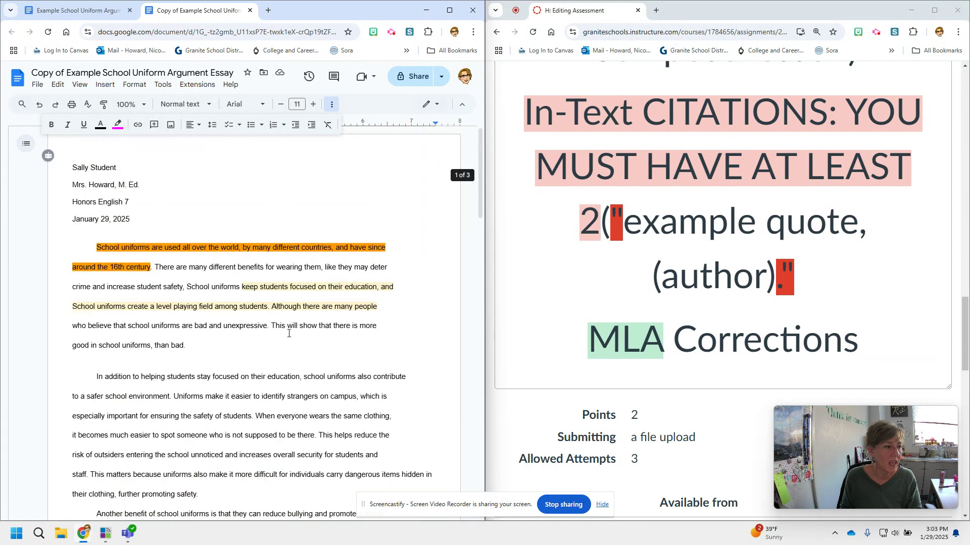
{"action": "left_click_drag", "start_coordinate": [124, 167], "coordinate": [75, 168]}
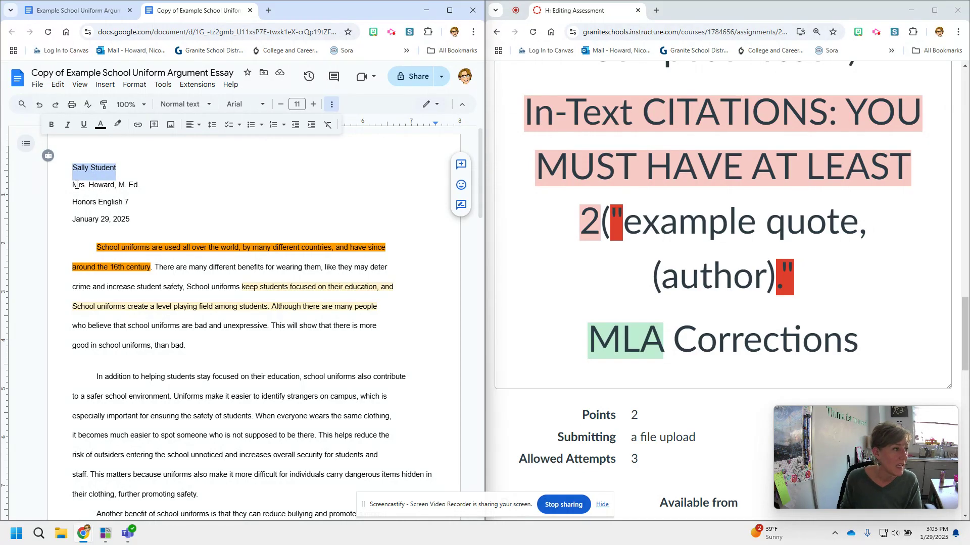
{"action": "left_click_drag", "start_coordinate": [72, 185], "coordinate": [144, 189]}
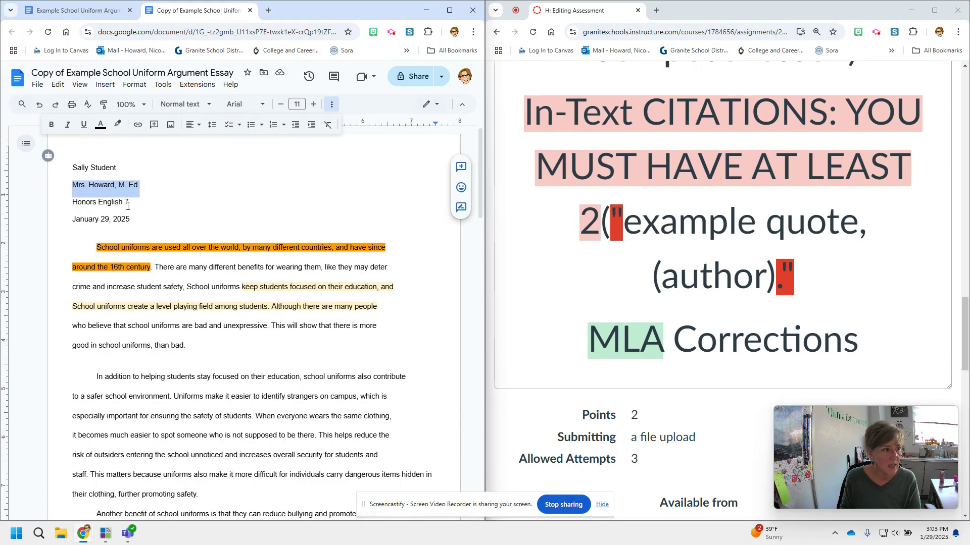
{"action": "left_click_drag", "start_coordinate": [72, 202], "coordinate": [144, 201]}
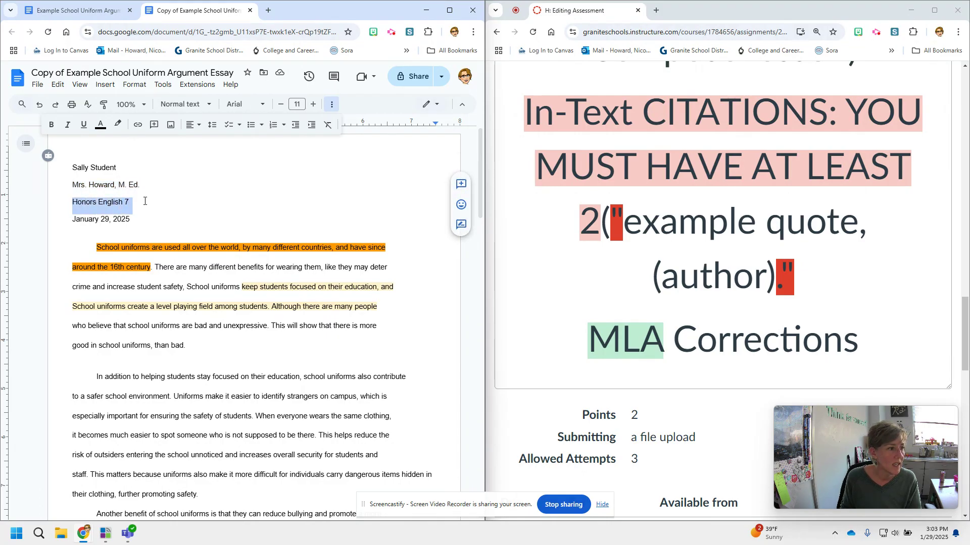
{"action": "left_click", "coordinate": [129, 202]}
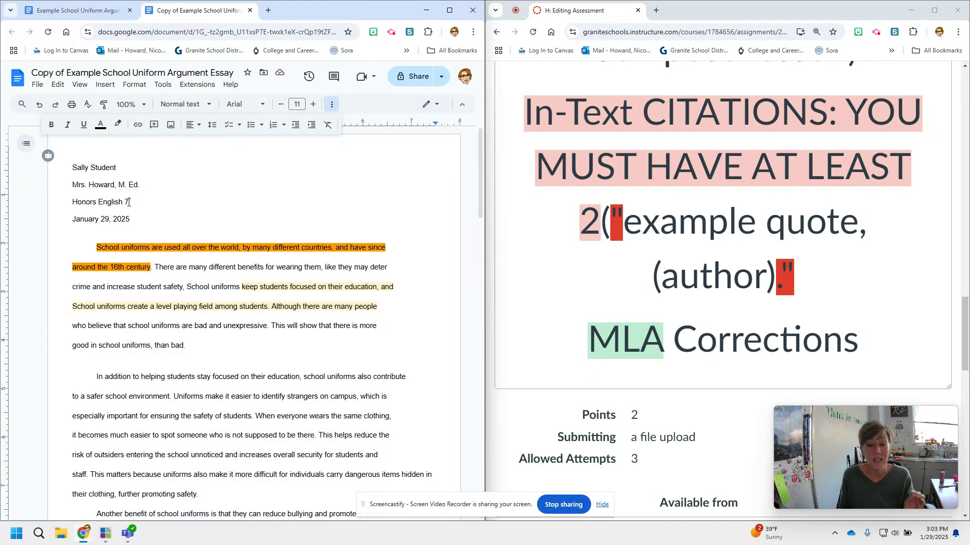
{"action": "left_click_drag", "start_coordinate": [96, 202], "coordinate": [68, 202]}
{"action": "type", "text": "GT"}
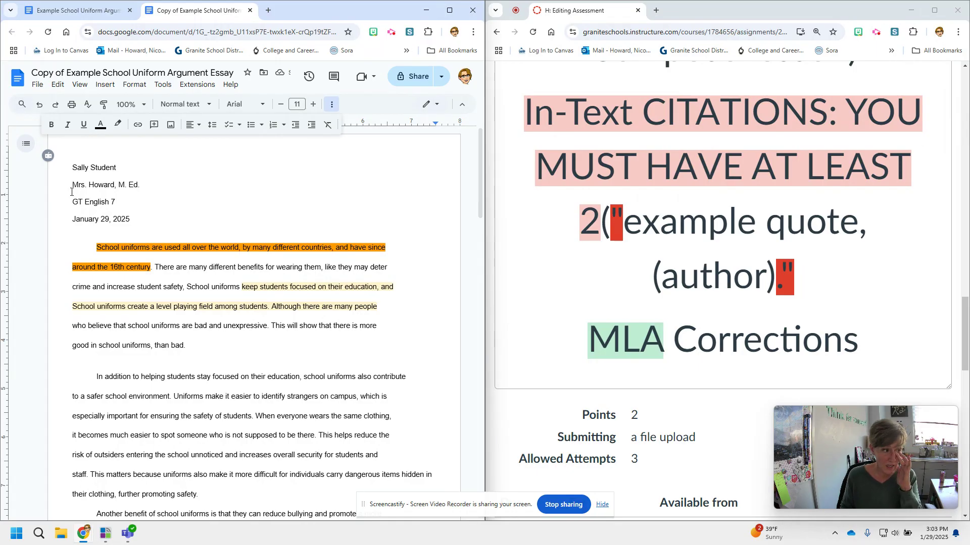
{"action": "left_click_drag", "start_coordinate": [109, 218], "coordinate": [100, 216]}
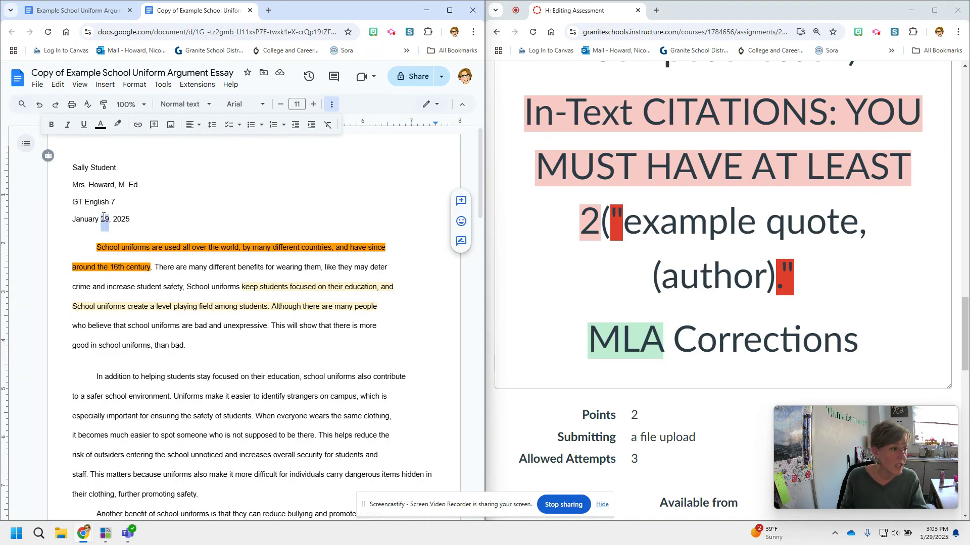
{"action": "type", "text": "30"}
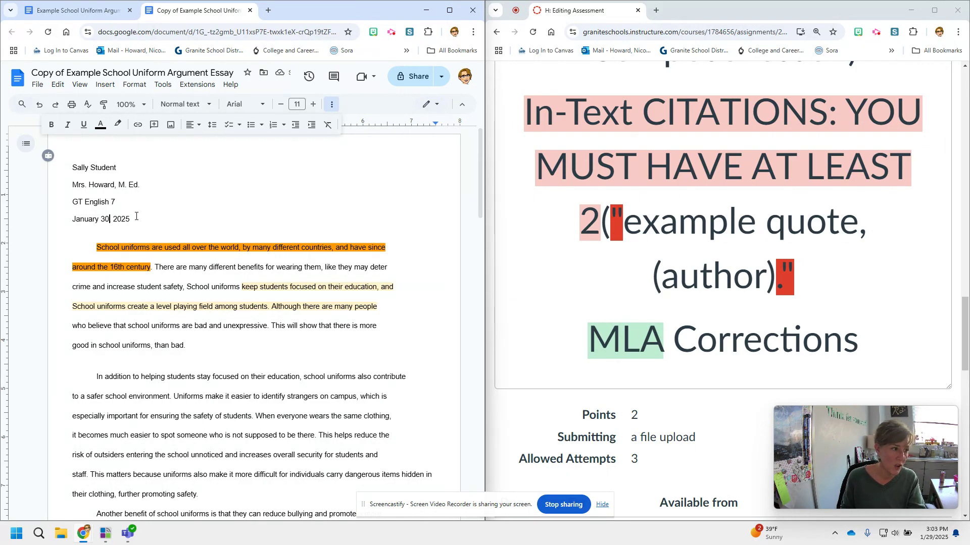
Highlight the heading's course and date lines in light green as MLA corrections.
{"action": "key", "text": "shift+End"}
{"action": "key", "text": "shift+Up"}
{"action": "key", "text": "Home"}
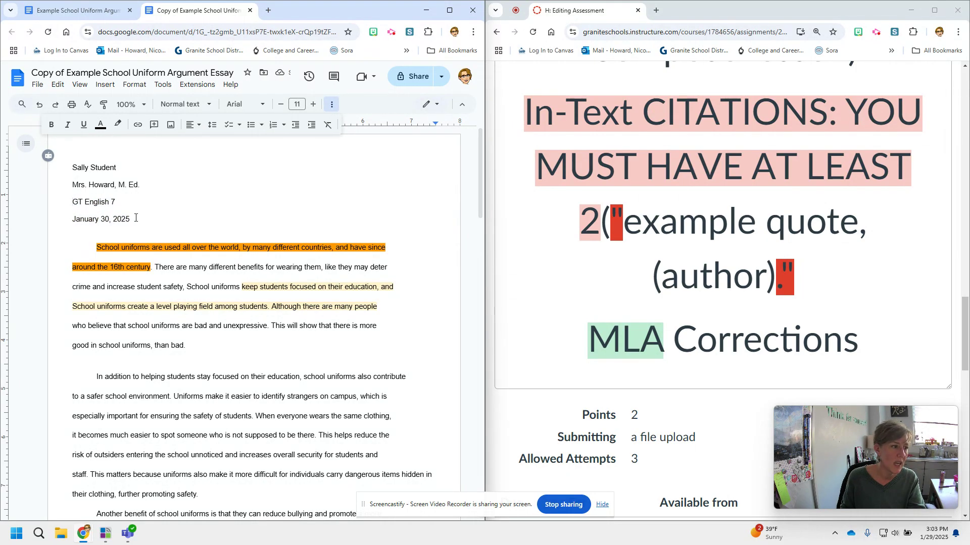
{"action": "left_click", "coordinate": [134, 218], "text": "shift"}
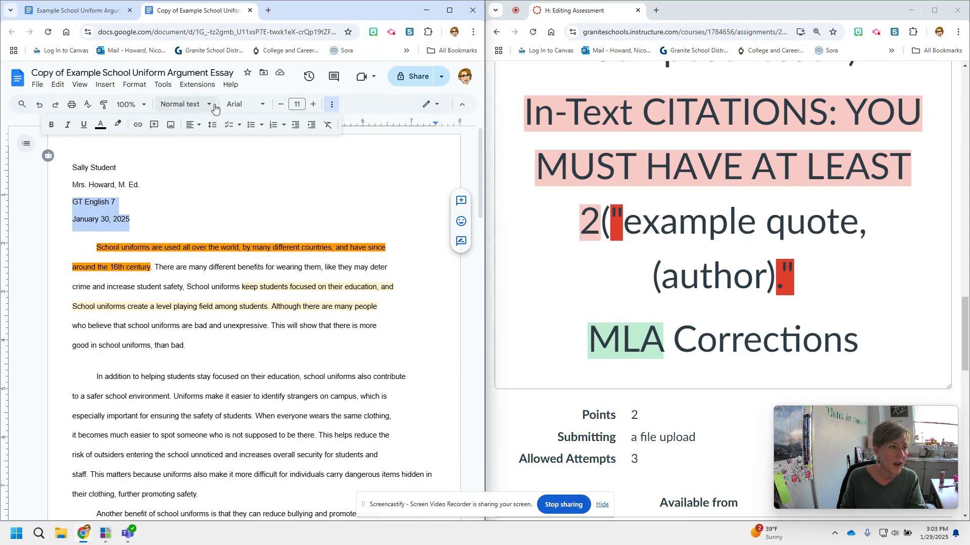
{"action": "left_click", "coordinate": [118, 125]}
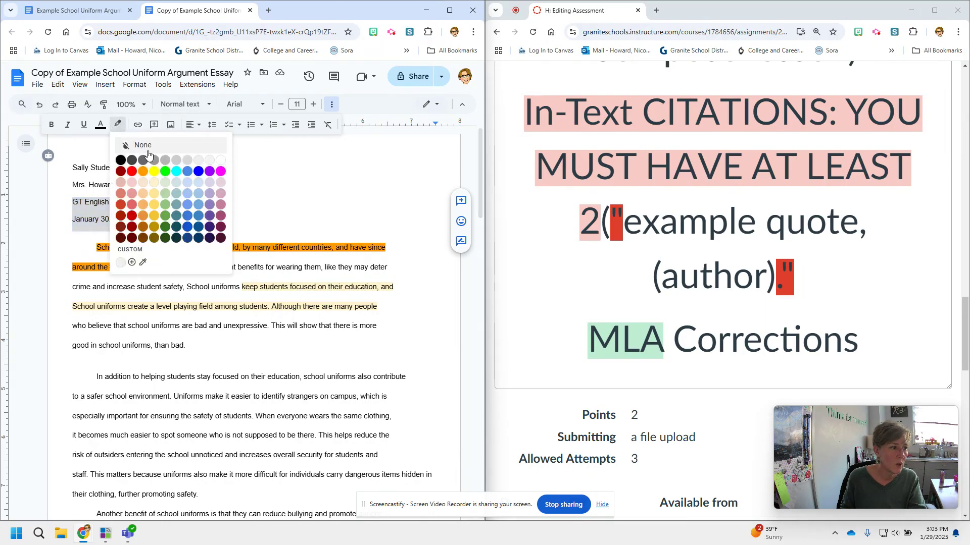
{"action": "left_click", "coordinate": [165, 183]}
{"action": "left_click", "coordinate": [232, 185]}
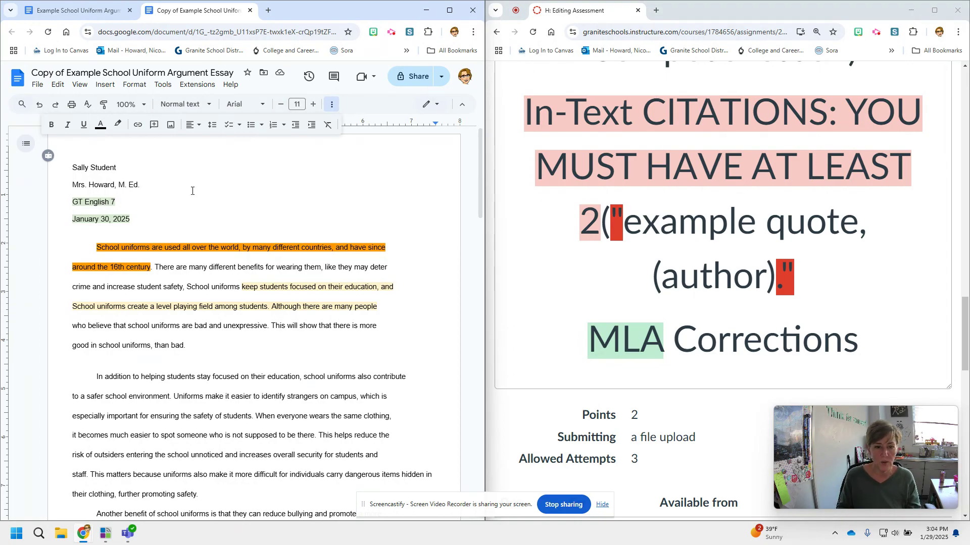
Examine the assignment's MLA formatting requirements for the heading, Works Cited, spacing and font.
{"action": "scroll", "coordinate": [773, 205], "scroll_direction": "up", "scroll_amount": 12}
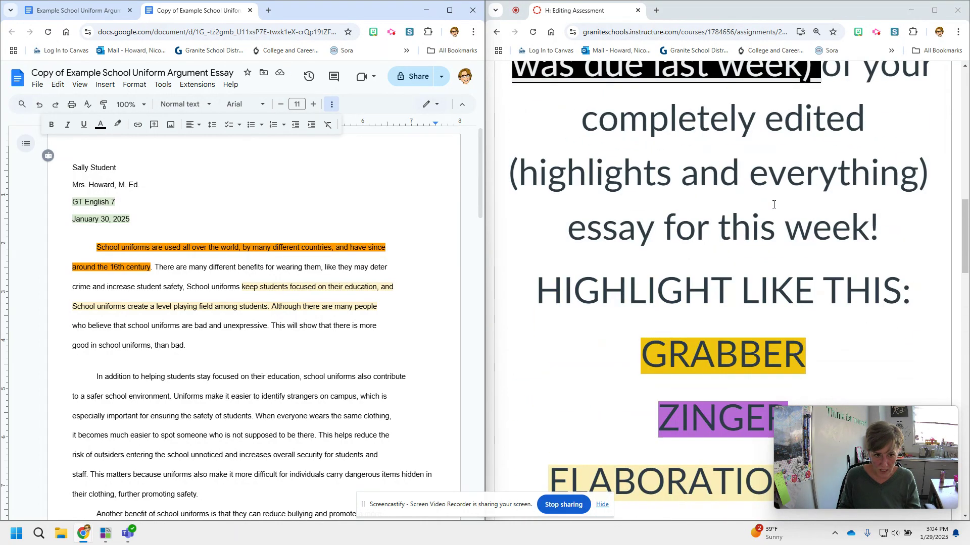
{"action": "scroll", "coordinate": [773, 205], "scroll_direction": "up", "scroll_amount": 6}
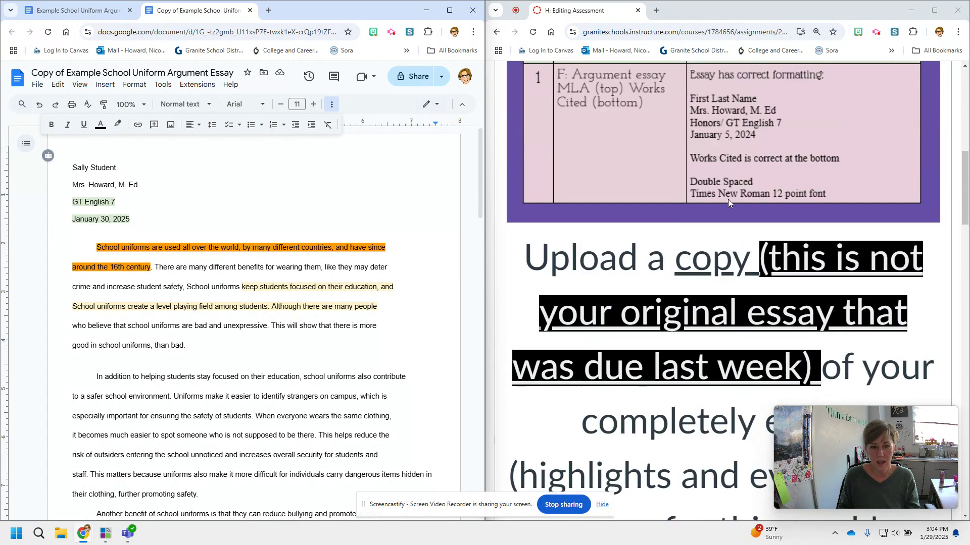
Review the assignment's upload instructions and highlighting key, and look through the essay copy's highlighted passages.
{"action": "scroll", "coordinate": [726, 196], "scroll_direction": "down", "scroll_amount": 7}
{"action": "scroll", "coordinate": [622, 204], "scroll_direction": "up", "scroll_amount": 6}
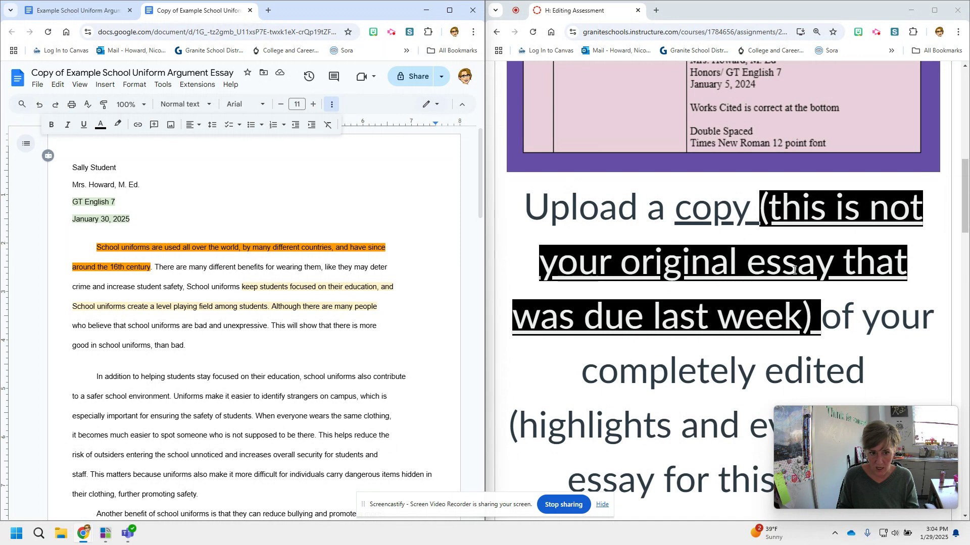
{"action": "scroll", "coordinate": [708, 270], "scroll_direction": "down", "scroll_amount": 5}
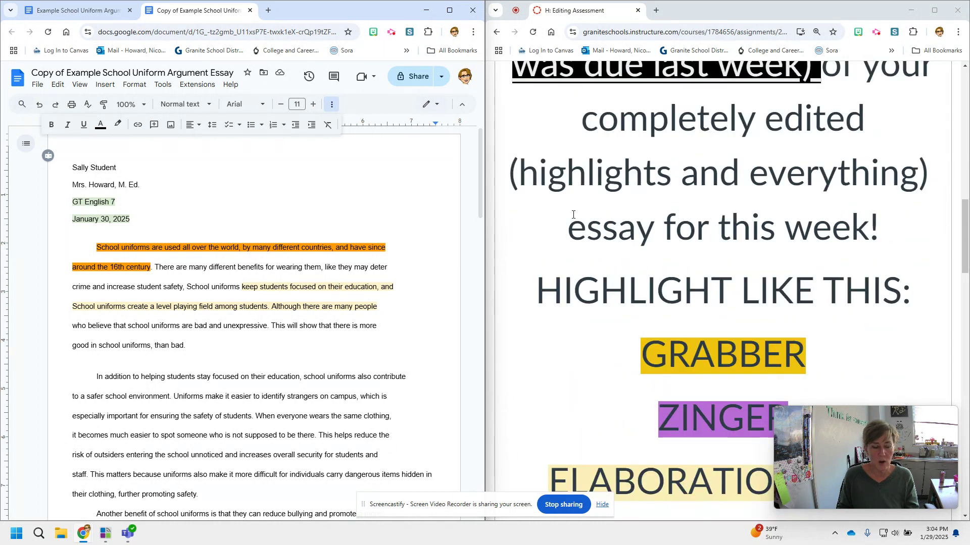
{"action": "scroll", "coordinate": [570, 214], "scroll_direction": "down", "scroll_amount": 3}
{"action": "left_click", "coordinate": [147, 184]}
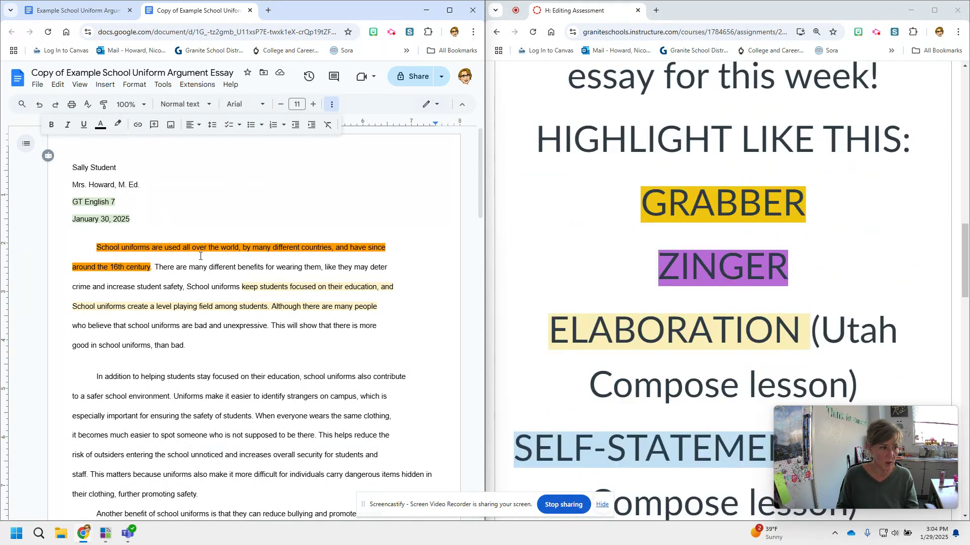
{"action": "scroll", "coordinate": [198, 248], "scroll_direction": "down", "scroll_amount": 20}
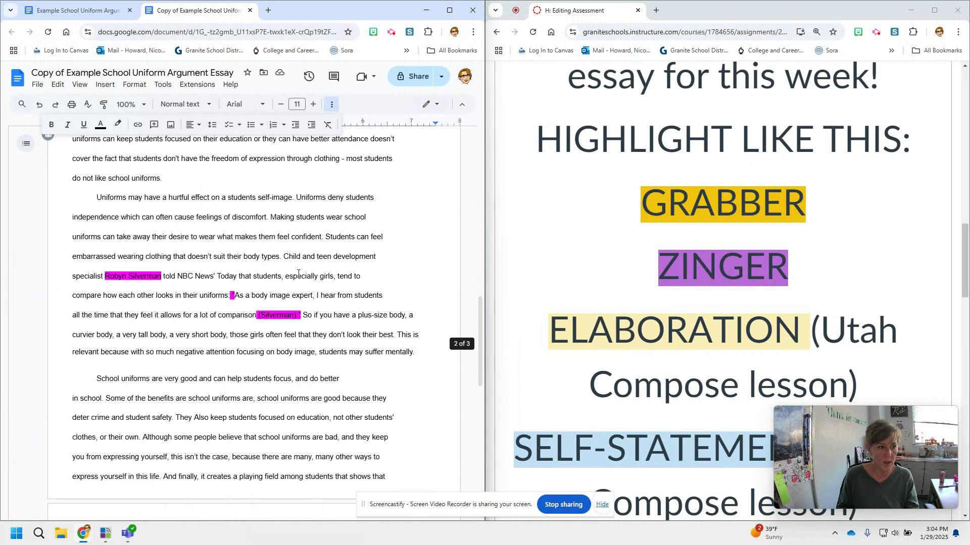
{"action": "scroll", "coordinate": [297, 279], "scroll_direction": "up", "scroll_amount": 15}
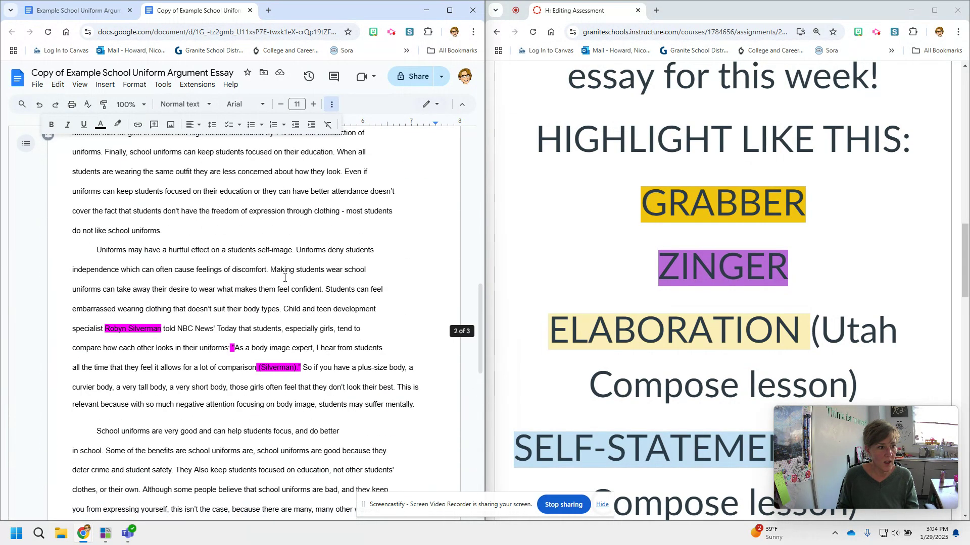
{"action": "scroll", "coordinate": [260, 279], "scroll_direction": "up", "scroll_amount": 3}
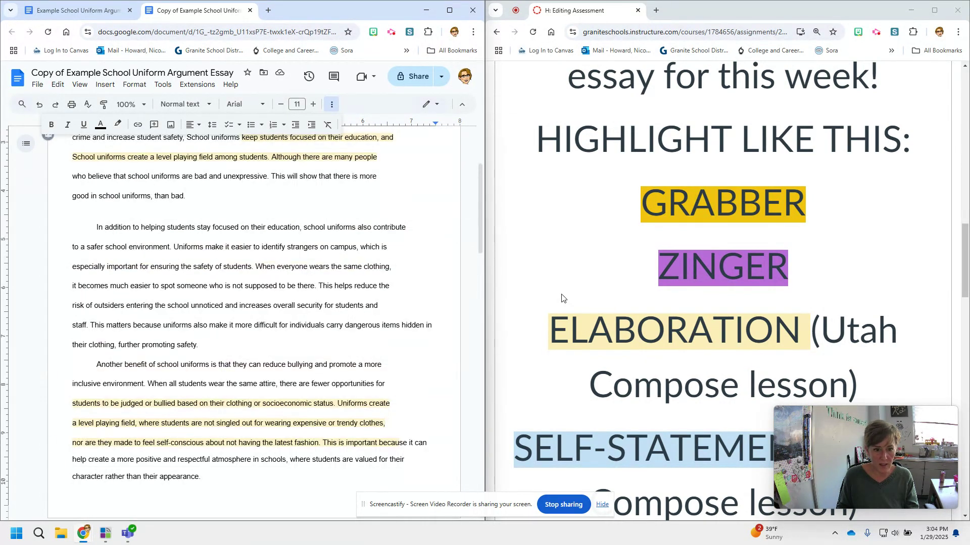
Compare the key's elaboration, self-statement and in-text citation requirements with the essay's highlights, from the body paragraphs back to the heading.
{"action": "scroll", "coordinate": [649, 309], "scroll_direction": "down", "scroll_amount": 2}
{"action": "scroll", "coordinate": [230, 281], "scroll_direction": "down", "scroll_amount": 5}
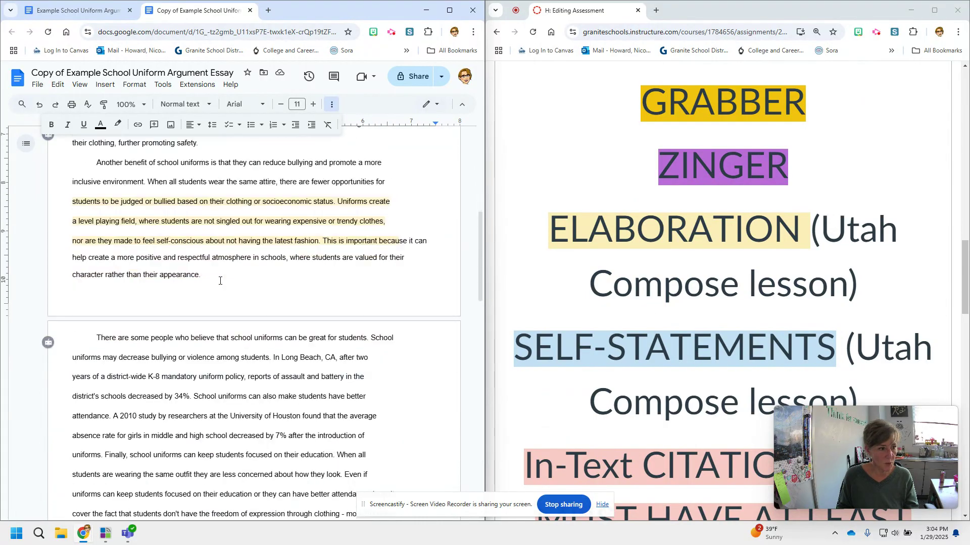
{"action": "scroll", "coordinate": [534, 307], "scroll_direction": "down", "scroll_amount": 4}
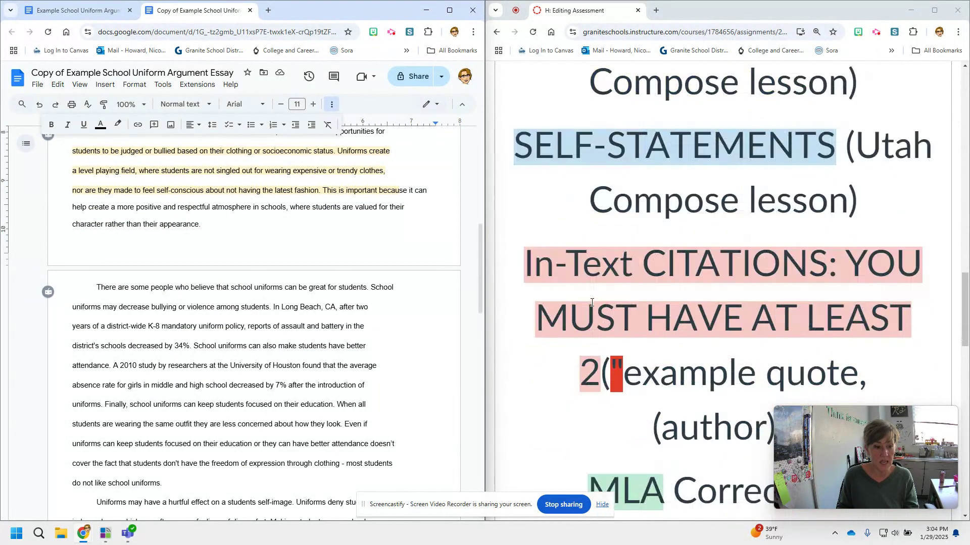
{"action": "scroll", "coordinate": [177, 287], "scroll_direction": "down", "scroll_amount": 1}
{"action": "scroll", "coordinate": [177, 287], "scroll_direction": "down", "scroll_amount": 4}
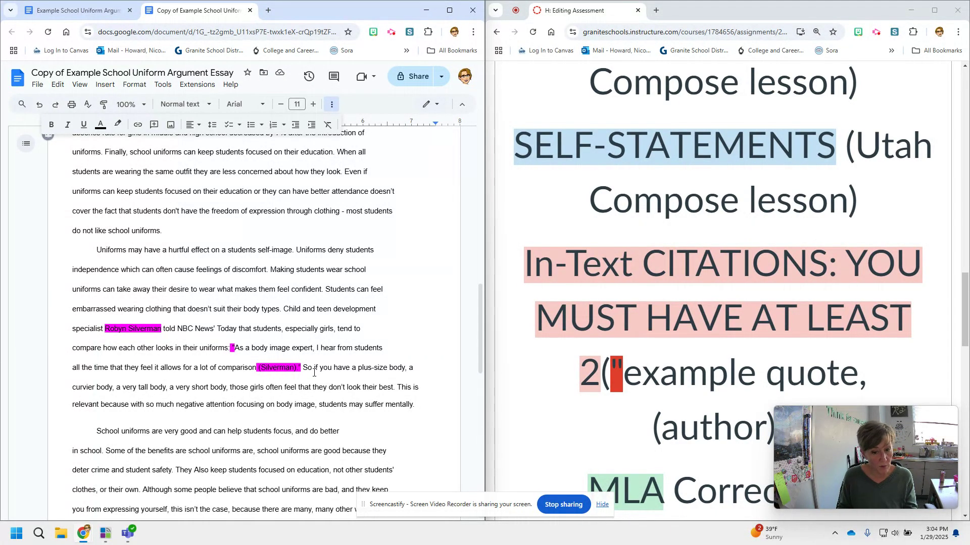
{"action": "scroll", "coordinate": [392, 332], "scroll_direction": "up", "scroll_amount": 12}
{"action": "left_click", "coordinate": [150, 178]}
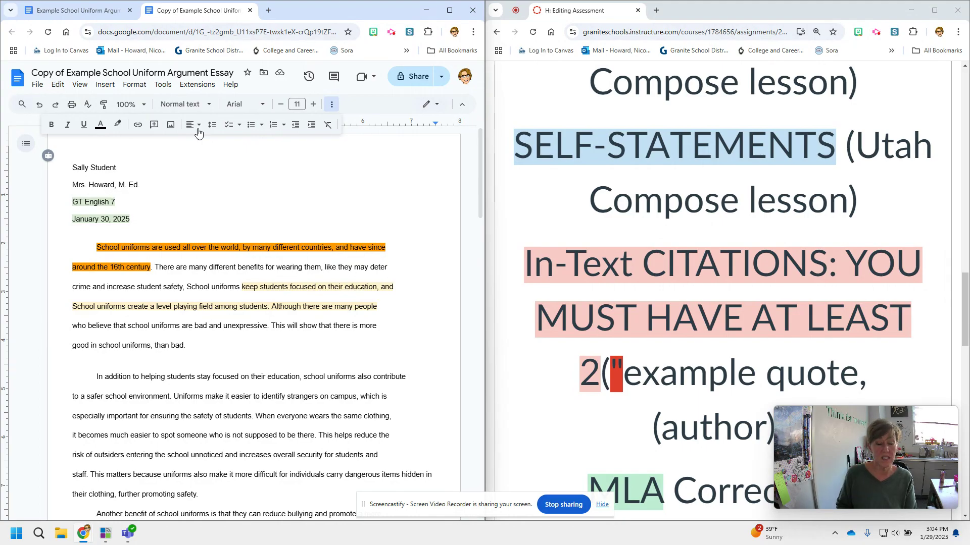
{"action": "scroll", "coordinate": [812, 255], "scroll_direction": "up", "scroll_amount": 5}
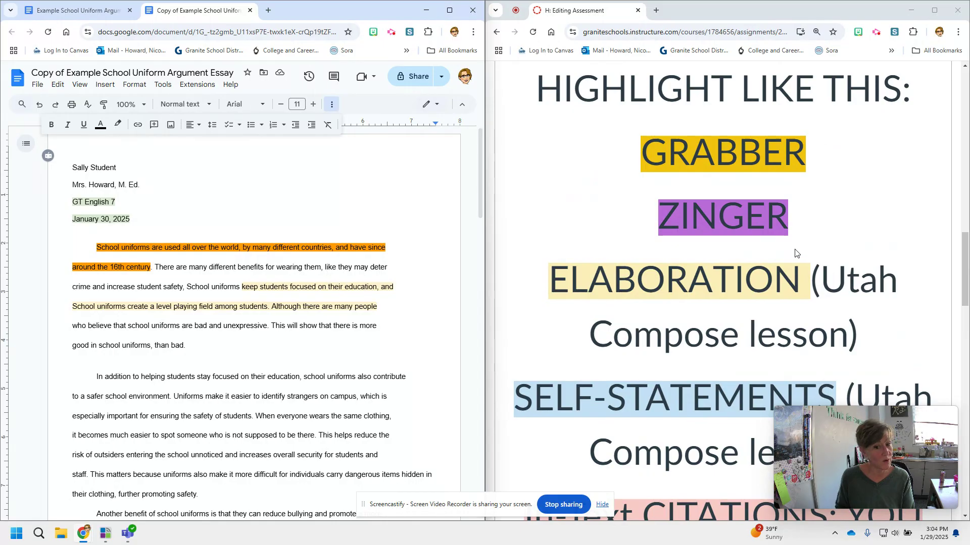
{"action": "left_click", "coordinate": [876, 33]}
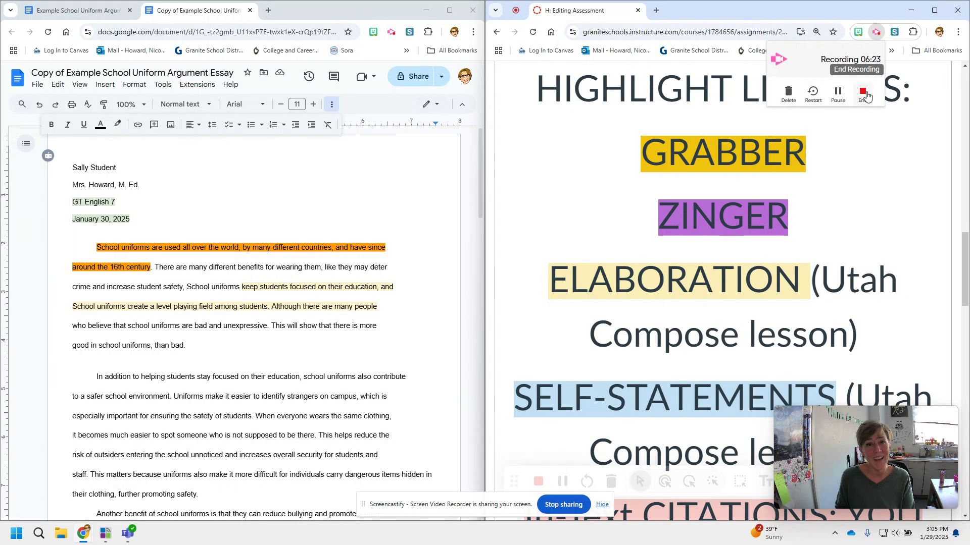